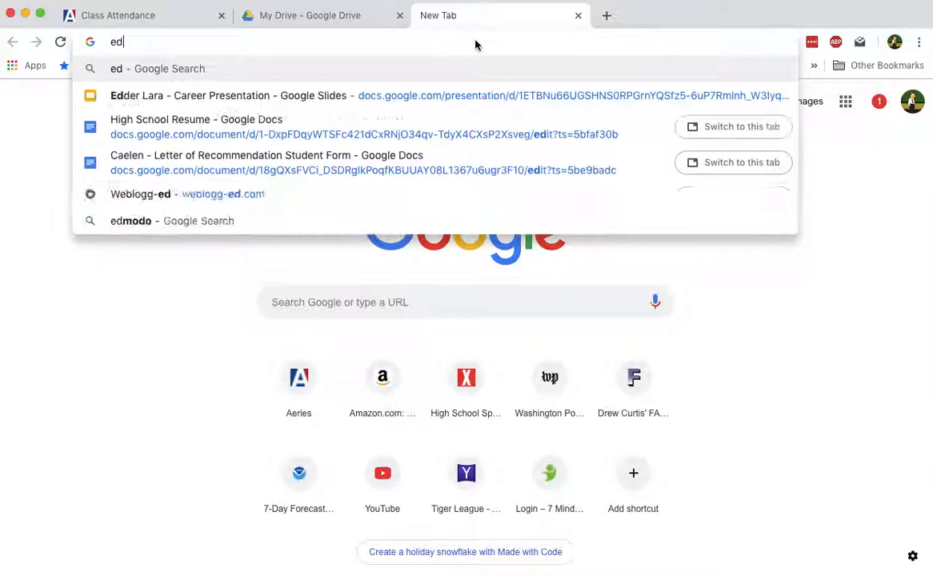
Step: Search the web for denver colorado and open the Denver article on Wikipedia
type("nve")
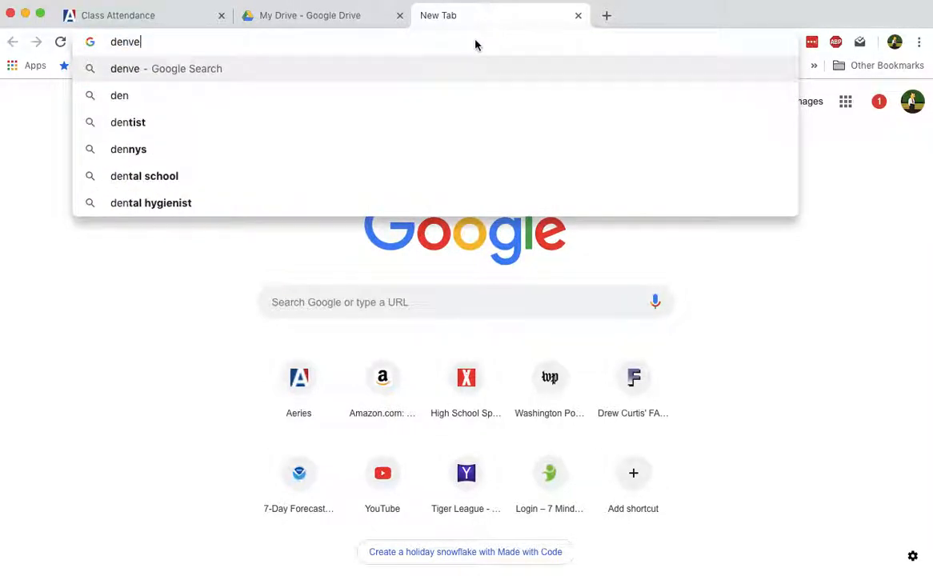
type("r colo")
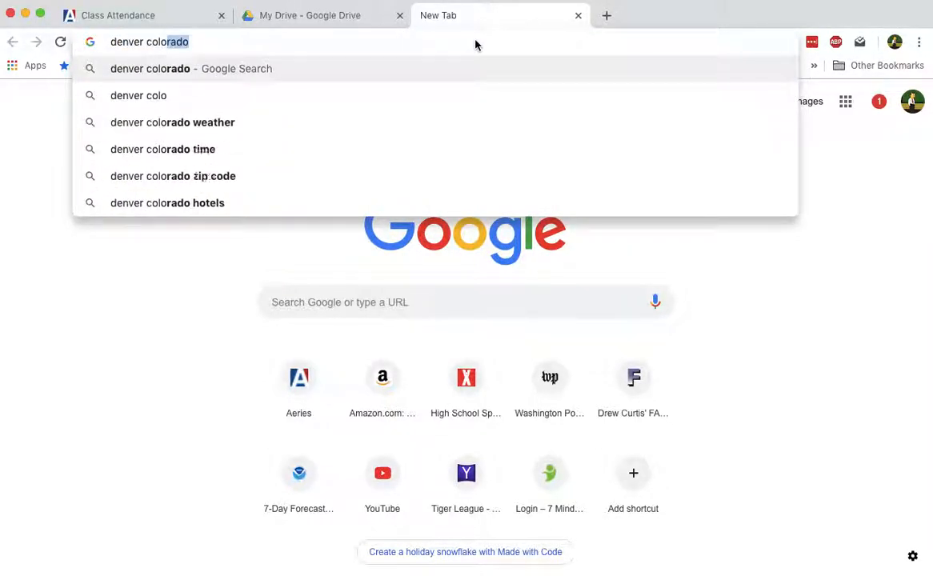
key("Return")
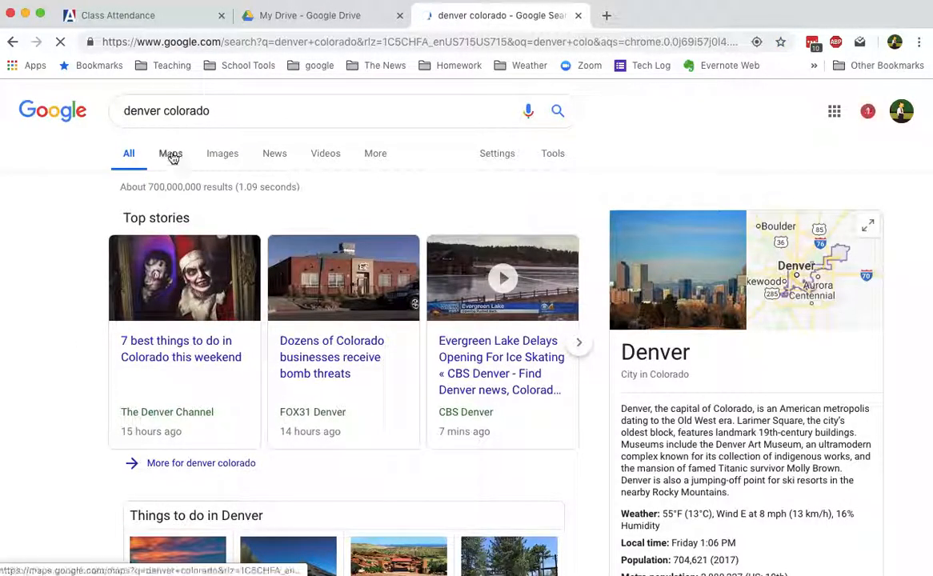
scroll(108, 433, "down", 7)
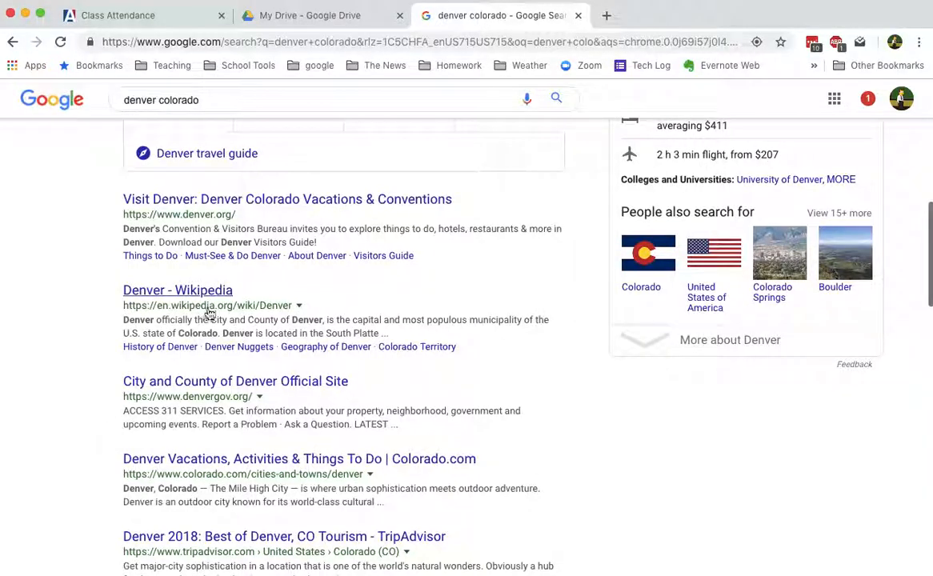
left_click(207, 292)
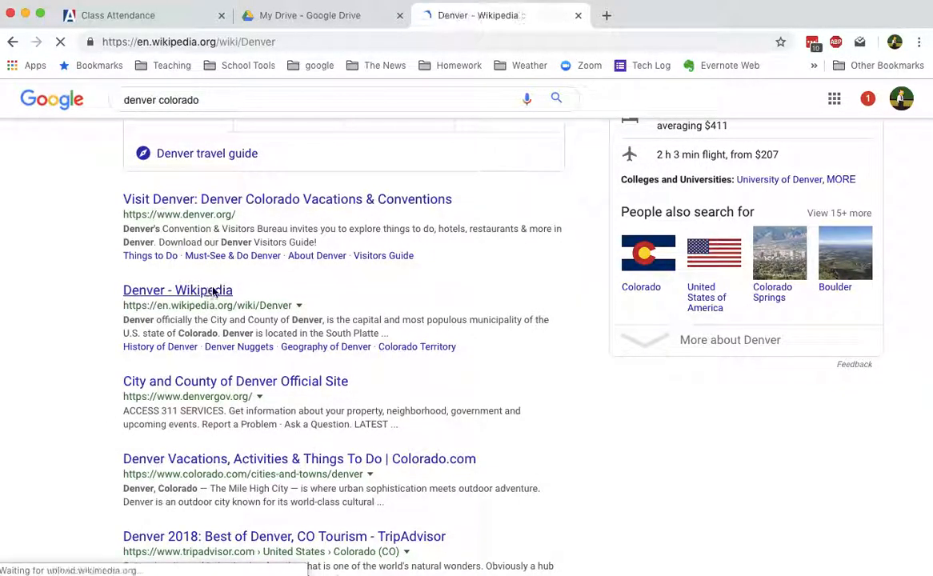
Step: Jump to the Climate section of the Denver article from its table of contents
scroll(364, 324, "down", 3)
scroll(364, 324, "down", 2)
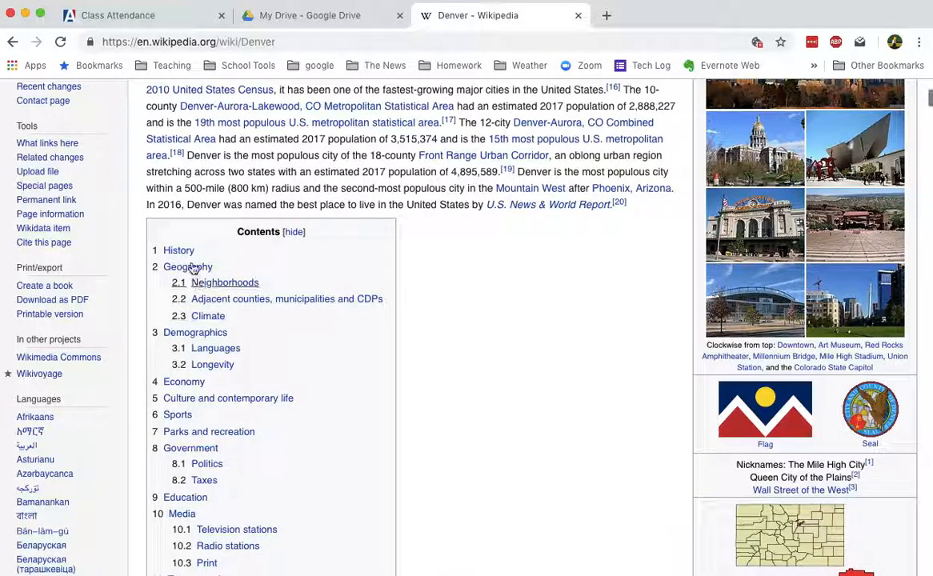
scroll(168, 268, "up", 3)
scroll(185, 294, "down", 3)
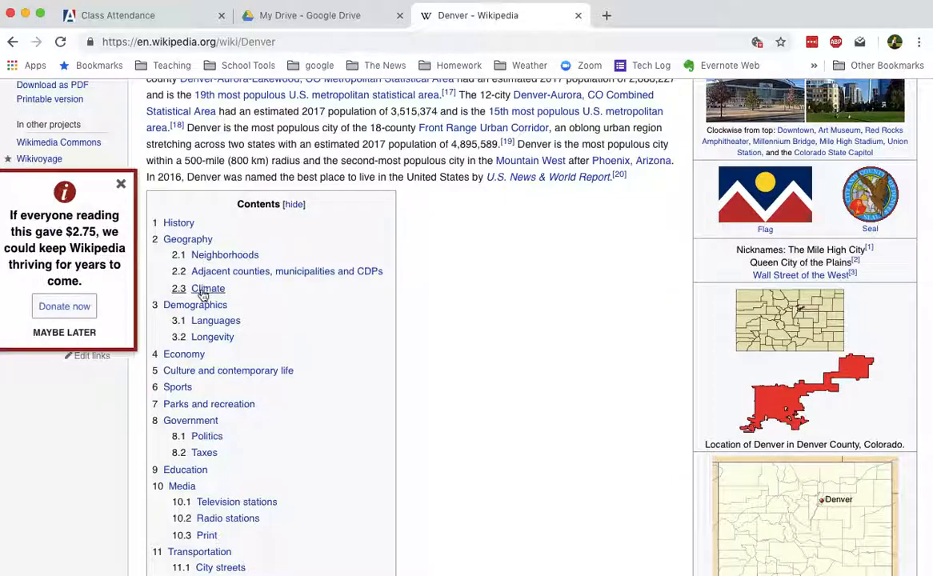
left_click(208, 289)
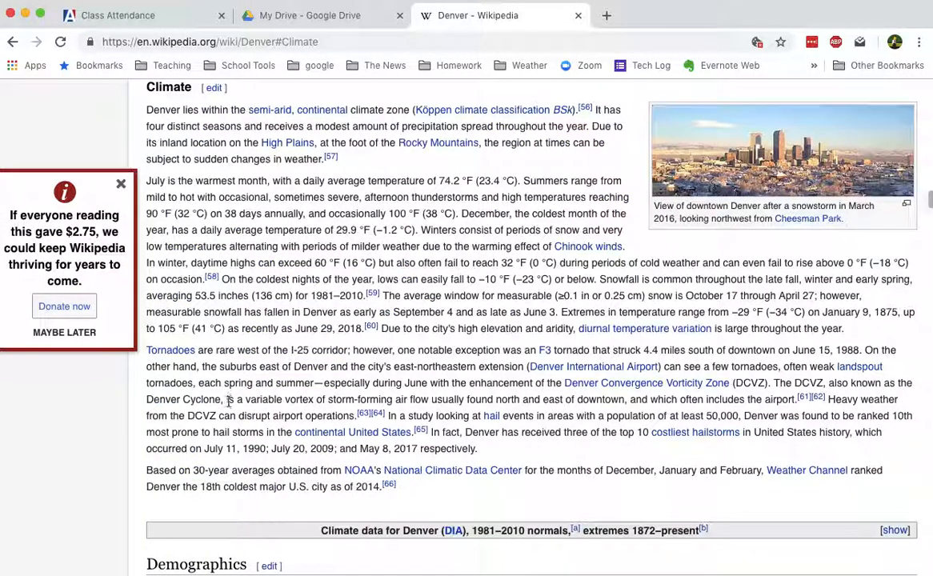
Step: Expand the collapsed climate data table for Denver at the end of the Climate section
scroll(320, 308, "down", 2)
scroll(349, 312, "up", 1)
scroll(350, 312, "down", 3)
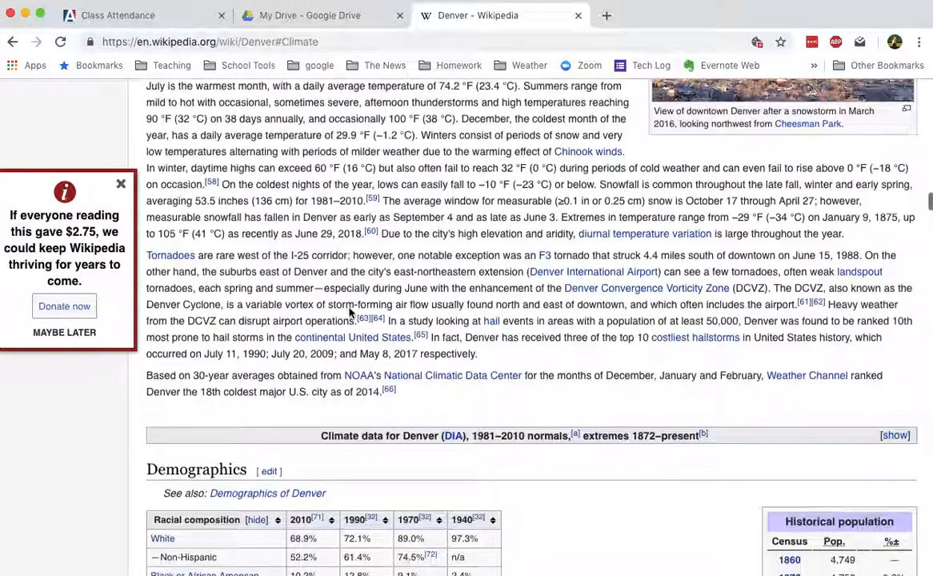
scroll(360, 214, "up", 2)
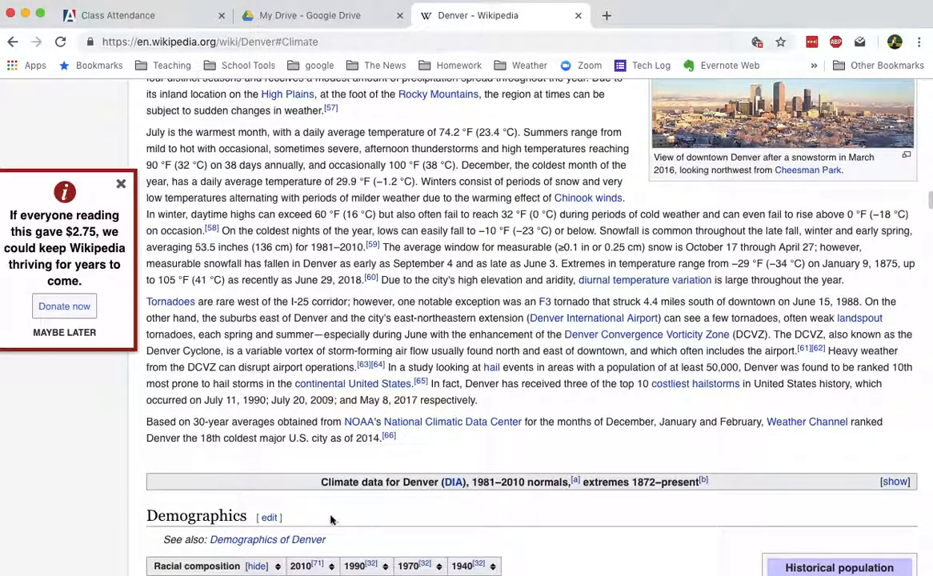
left_click_drag(320, 487, 373, 483)
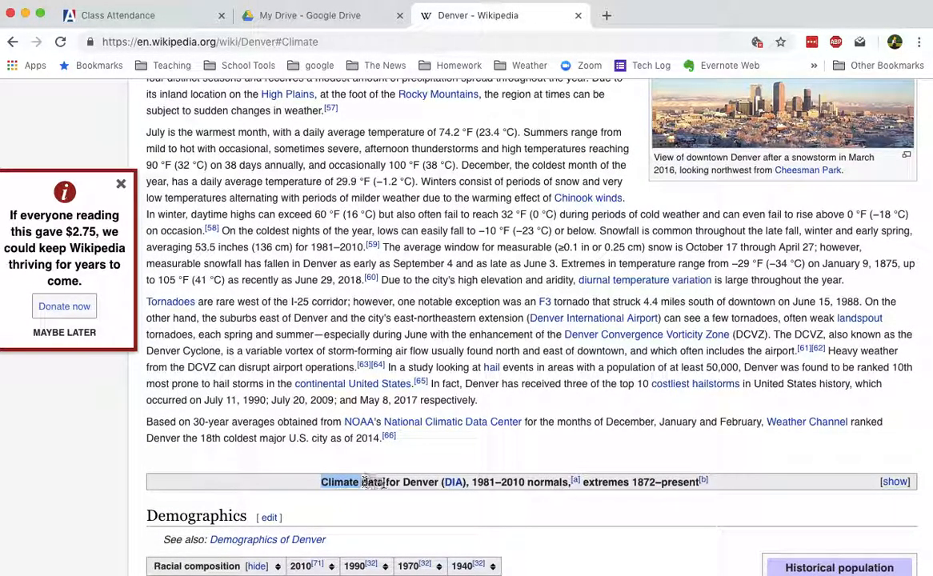
left_click(894, 482)
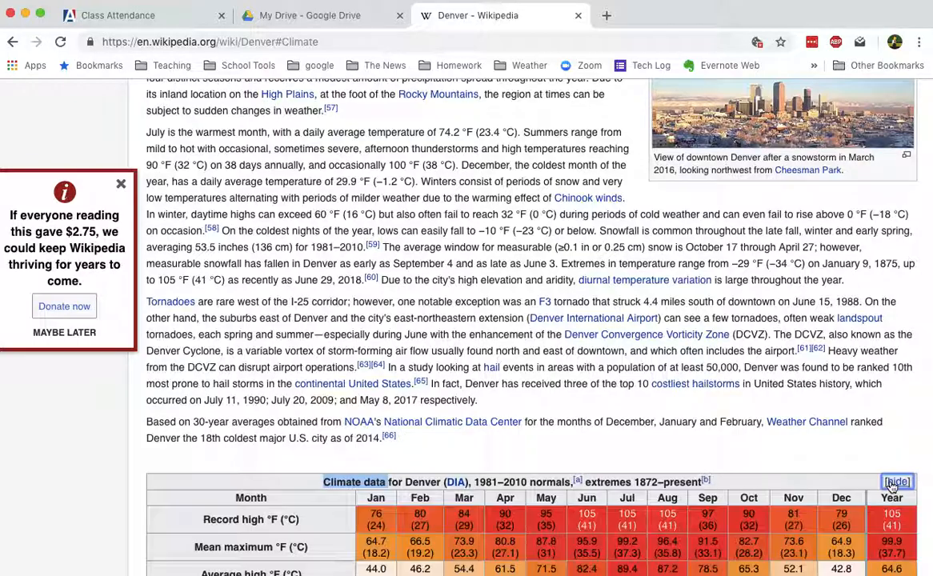
Step: Copy the climate table from the Month header row through the Average precipitation row, including all month columns and Year
scroll(704, 360, "down", 4)
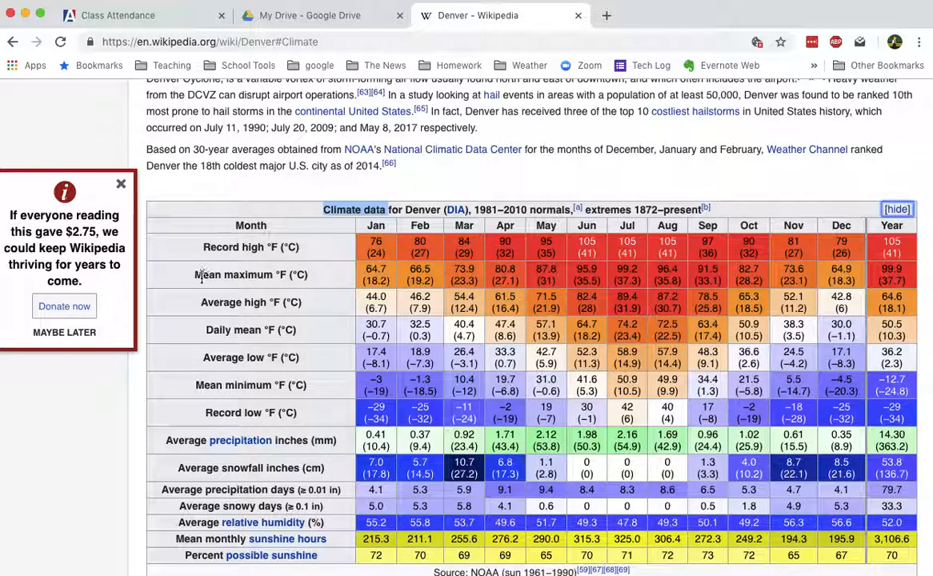
left_click_drag(200, 304, 295, 305)
left_click_drag(166, 440, 334, 440)
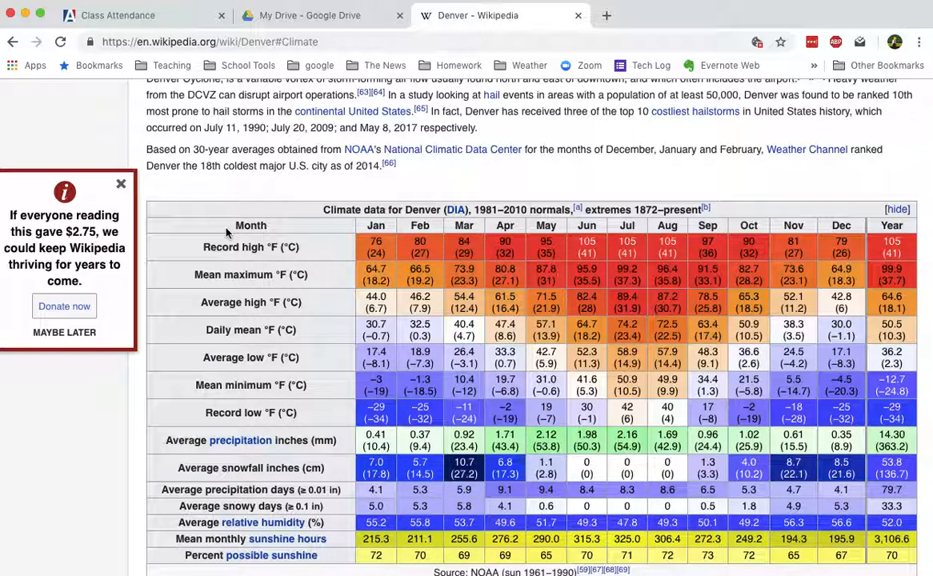
left_click_drag(214, 209, 910, 451)
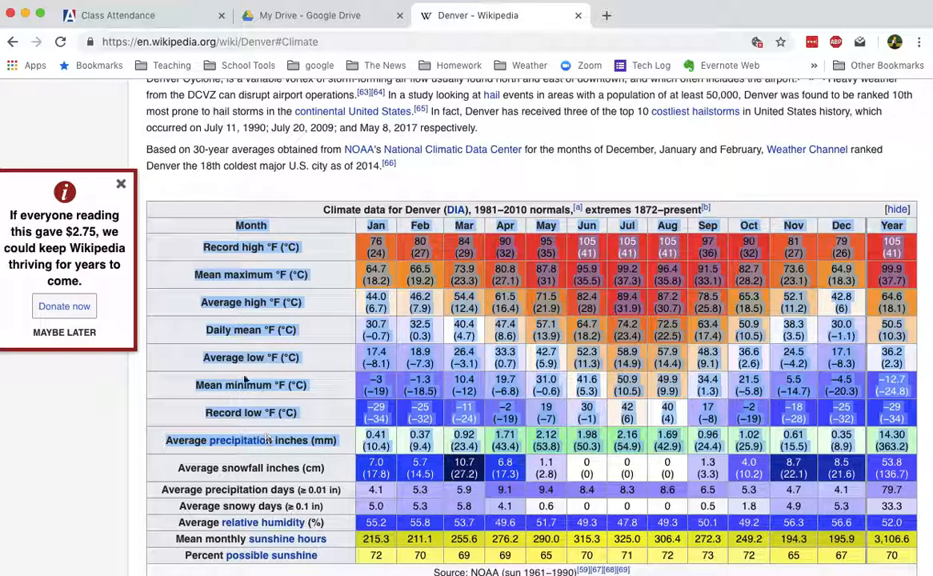
Step: Switch to Google Drive and create a new blank Google Sheets spreadsheet
left_click(316, 20)
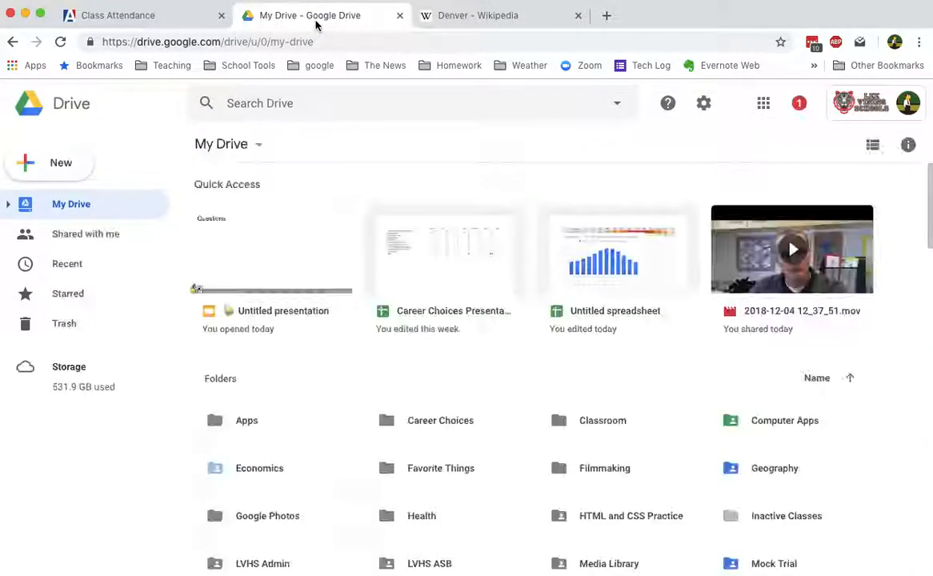
left_click(54, 164)
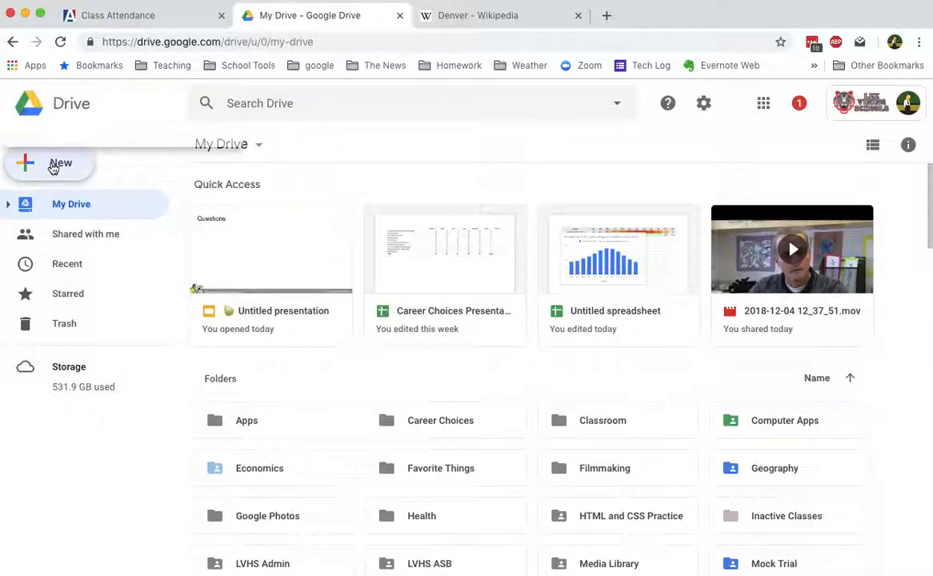
left_click(66, 293)
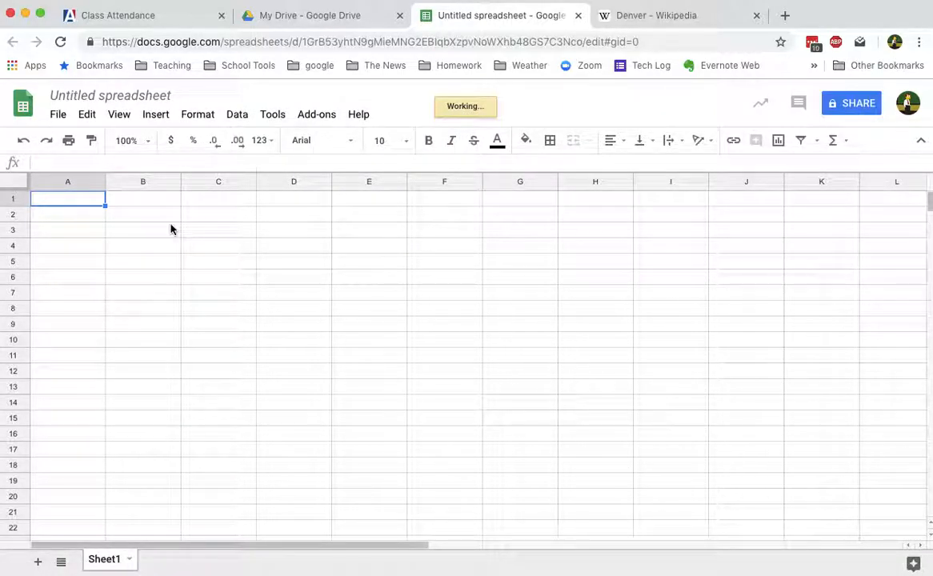
Step: Paste the copied climate table at cell A1 and widen column A to fit most of the row labels
key("super+v")
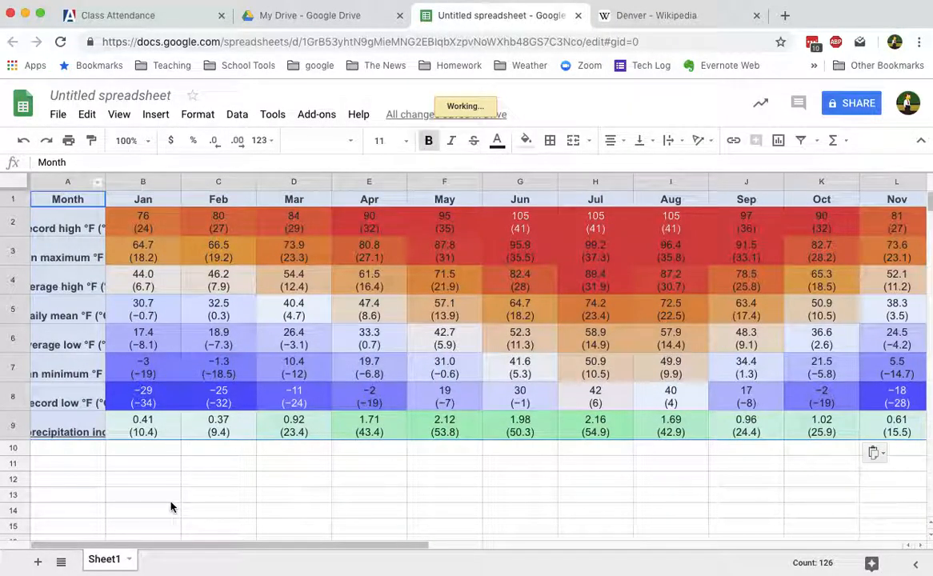
left_click(144, 479)
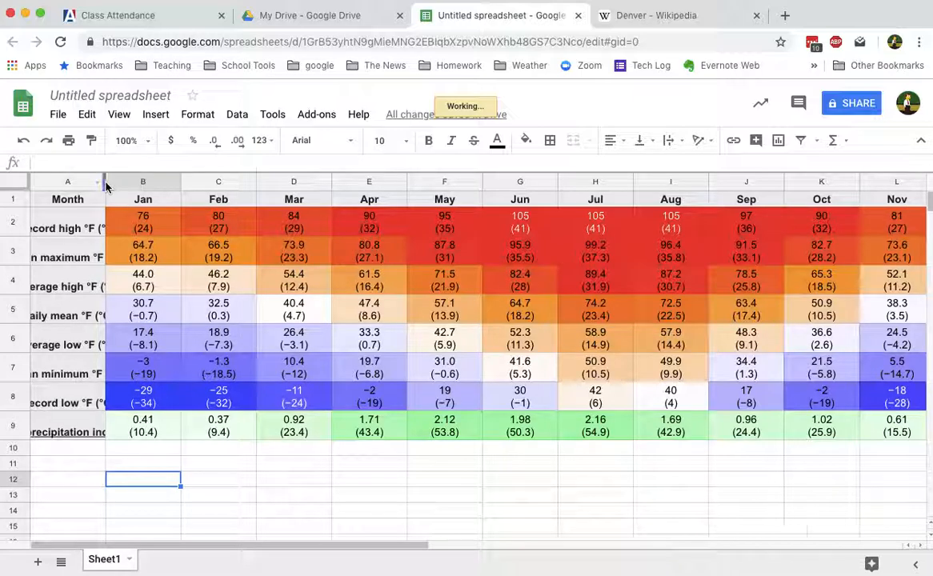
left_click_drag(106, 182, 178, 184)
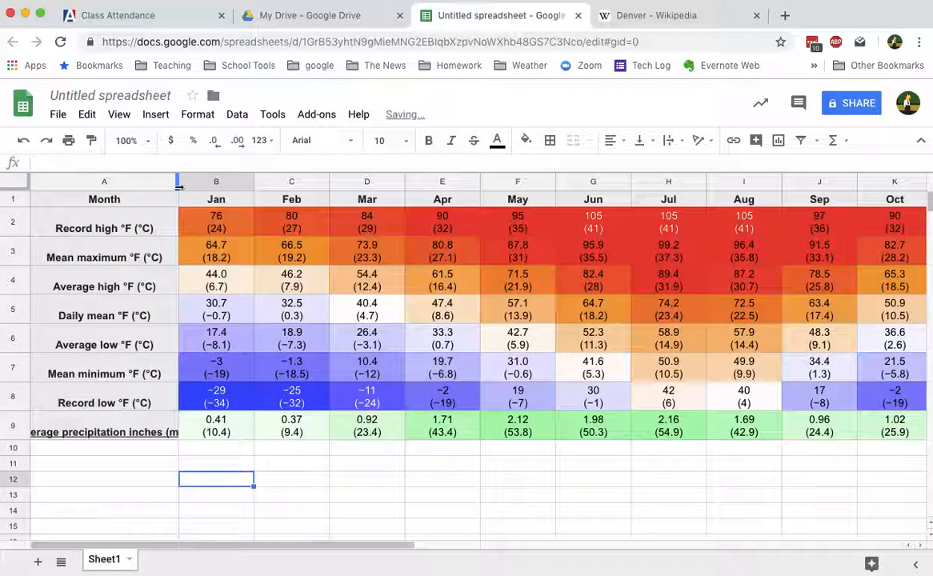
Step: Delete the Record high and Mean maximum rows from the pasted climate table
left_click(11, 223)
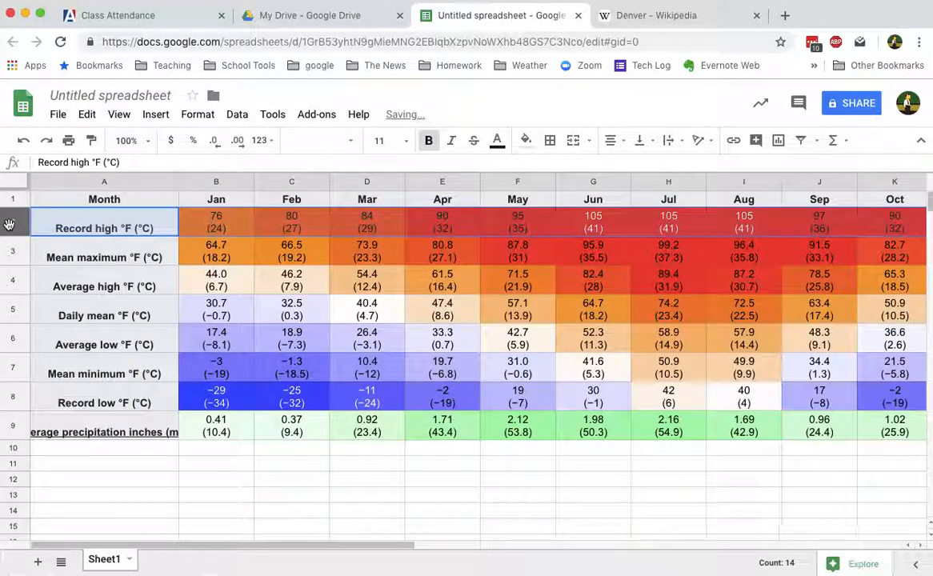
right_click(11, 226)
left_click(57, 371)
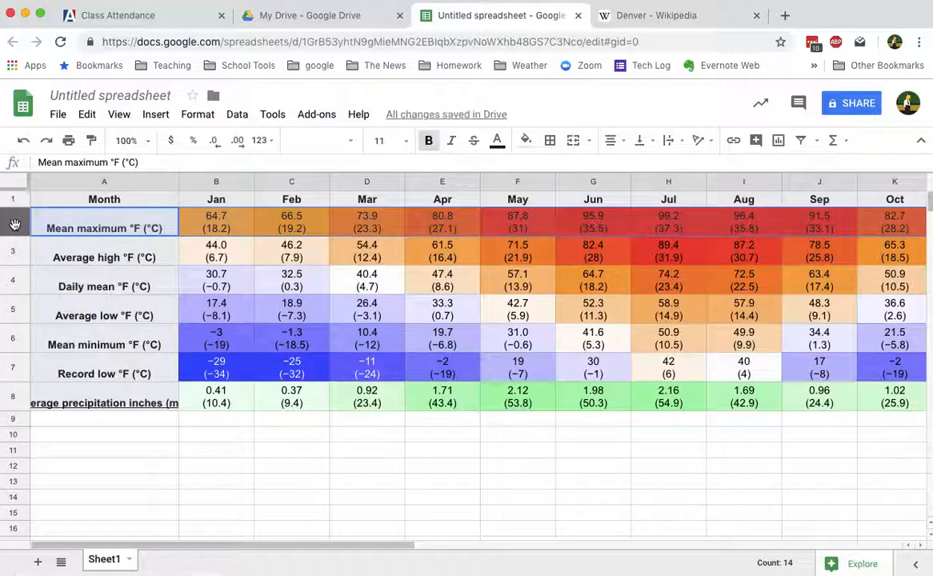
right_click(13, 224)
left_click(44, 372)
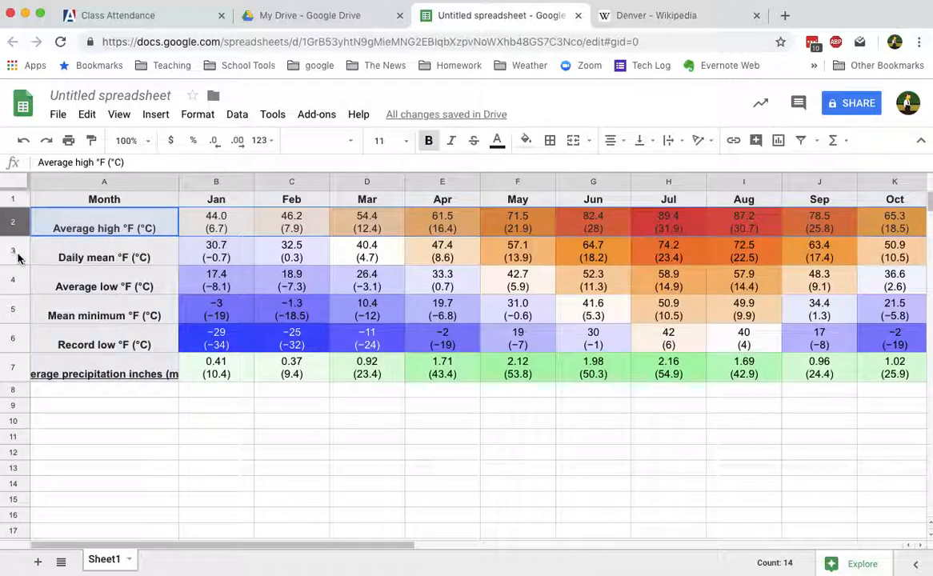
Step: Delete rows 3 to 6, from Daily mean through Record low, in one go
left_click_drag(14, 253, 14, 324)
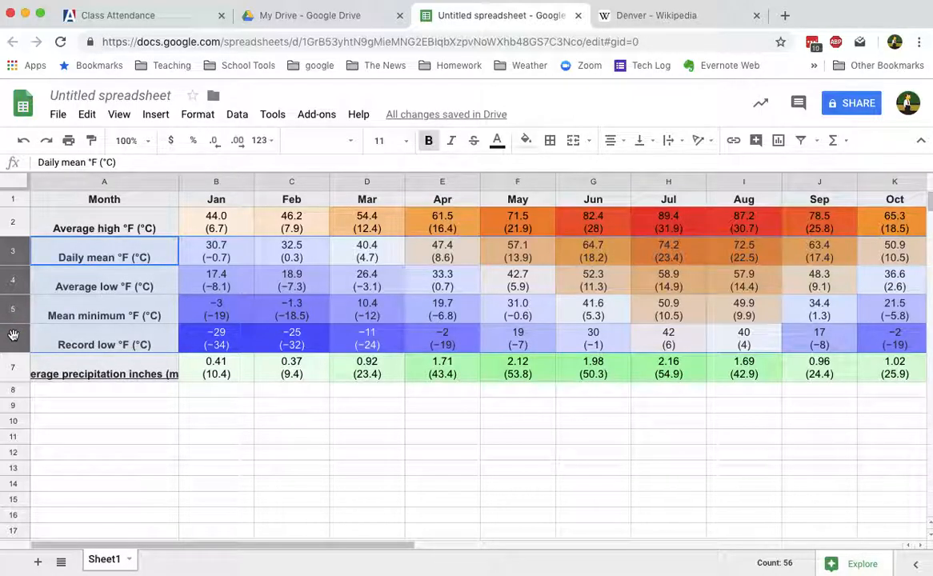
right_click(13, 334)
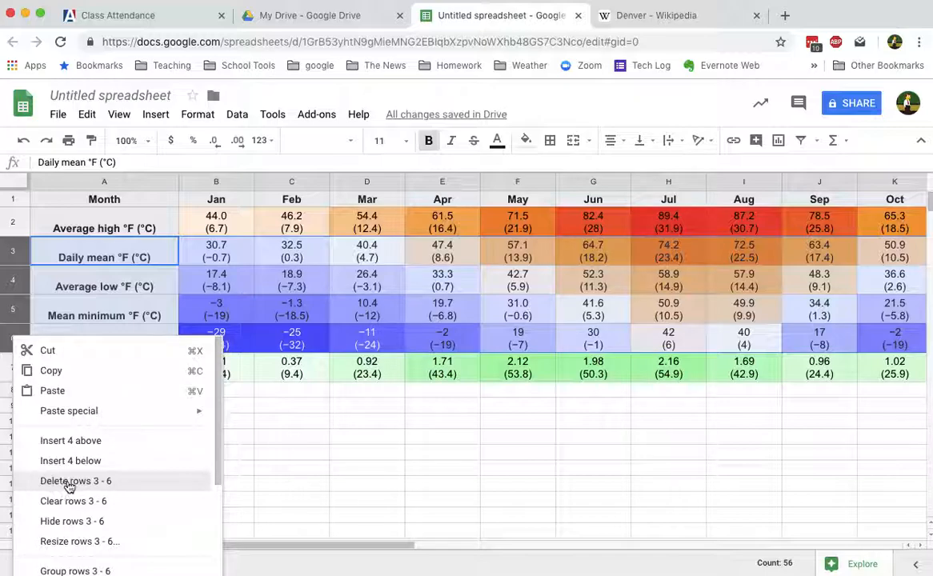
left_click(69, 482)
left_click(218, 397)
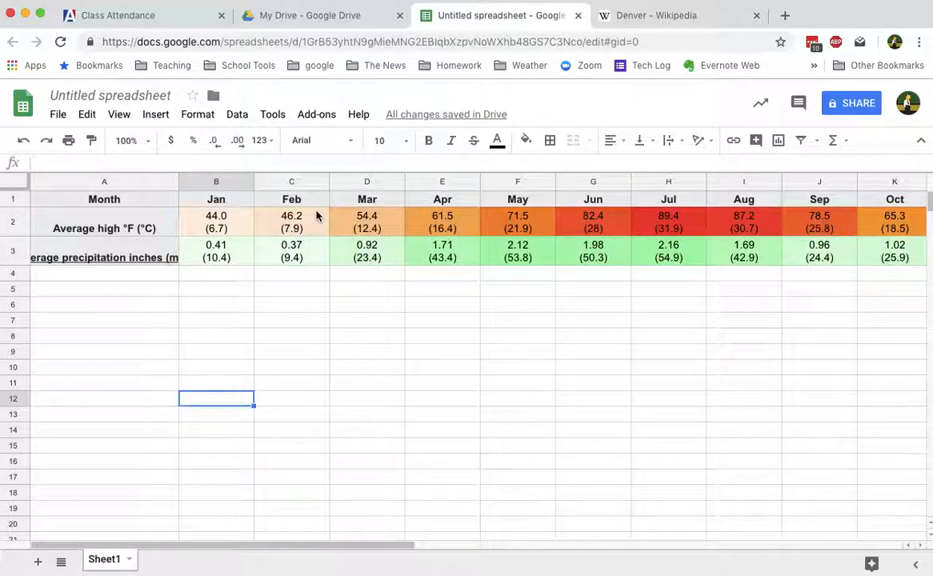
Step: Replace the January to April average highs with the Fahrenheit-only values 44, 46, 54 and 61
left_click(138, 232)
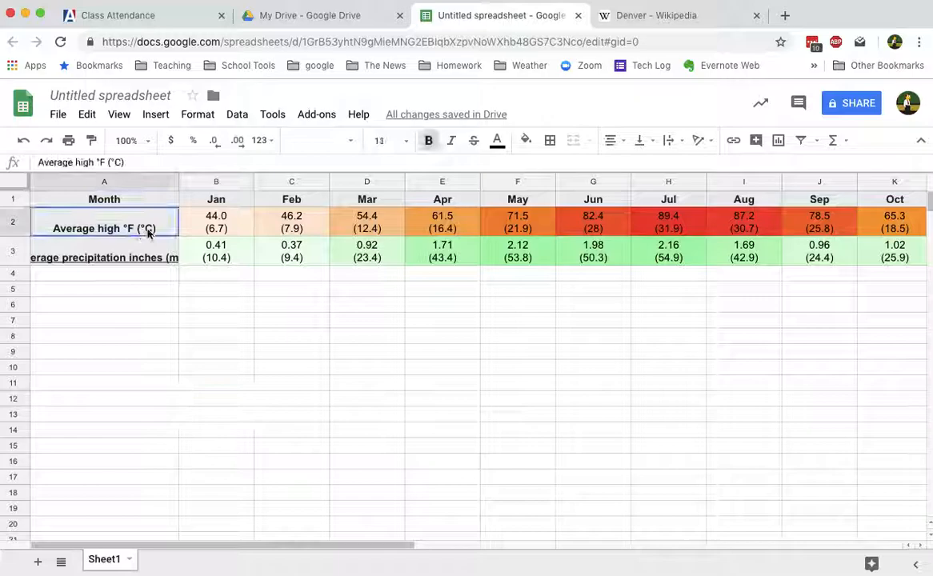
left_click(215, 229)
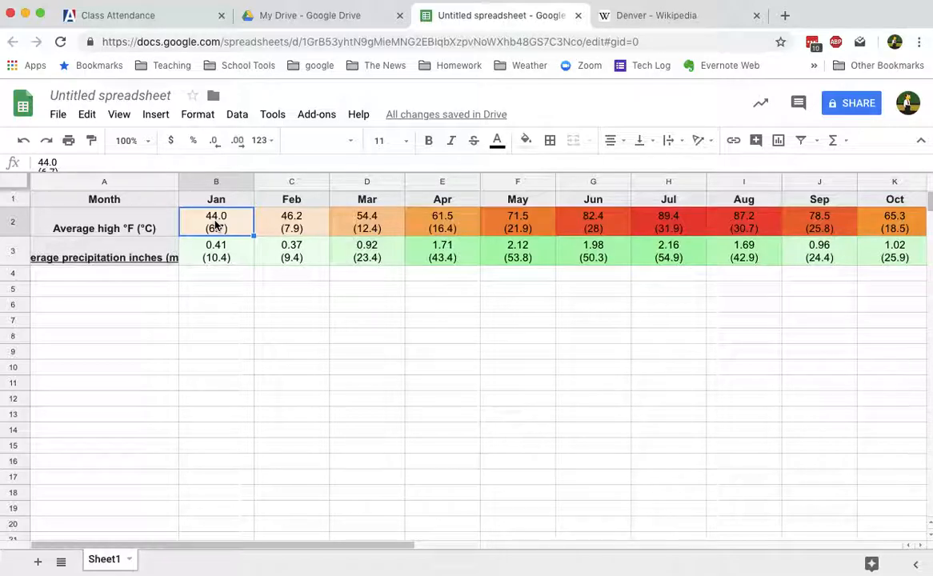
type("44")
key("Tab")
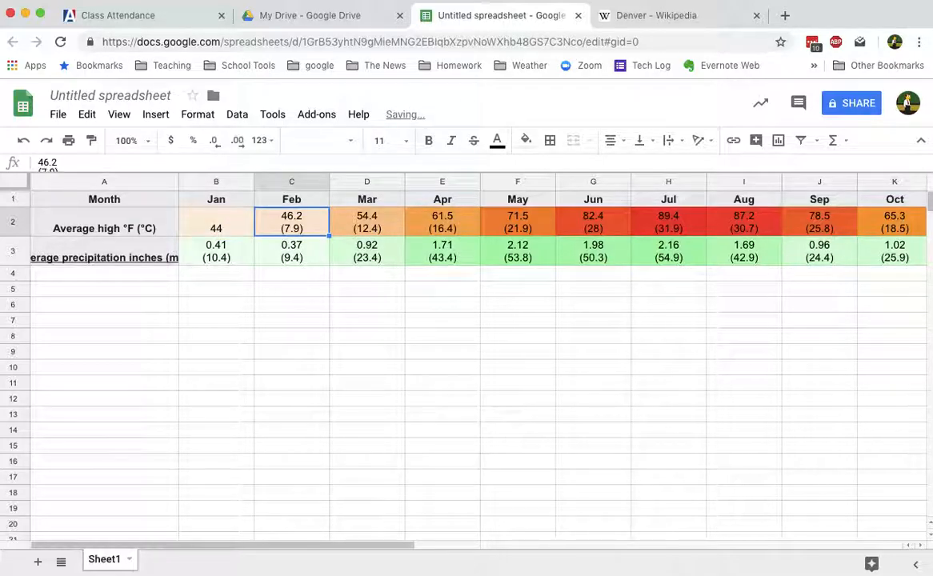
type("46")
key("Tab")
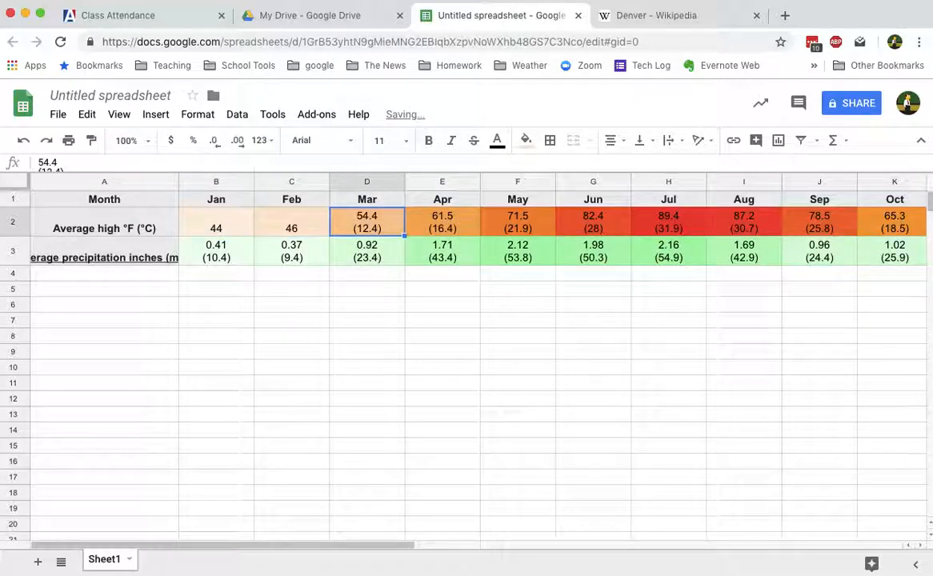
type("54")
key("Tab")
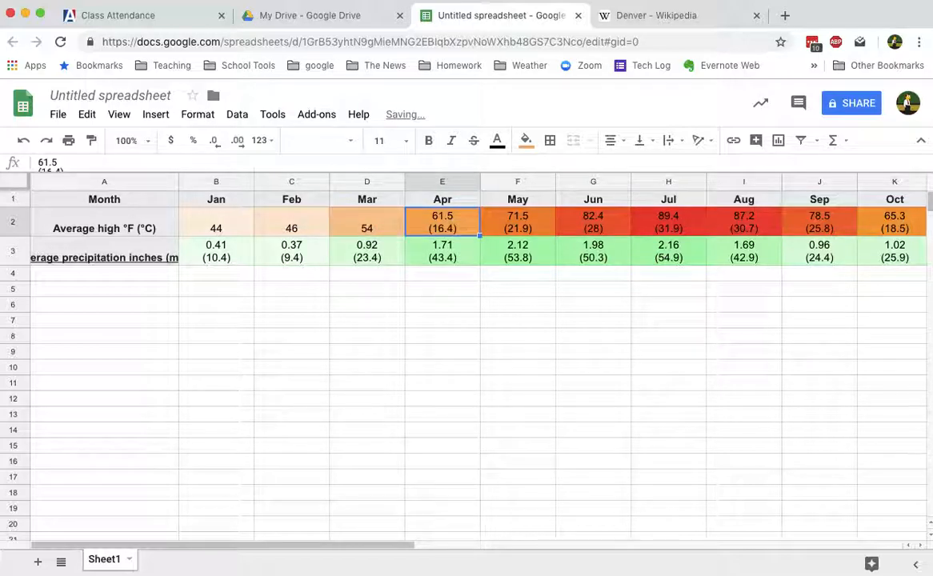
type("61")
key("Tab")
Step: Replace the May to August average highs with the Fahrenheit-only values 71, 82, 89 and 87
type("71")
key("Tab")
type("82")
key("Tab")
type("89")
key("Tab")
type("87")
key("Tab")
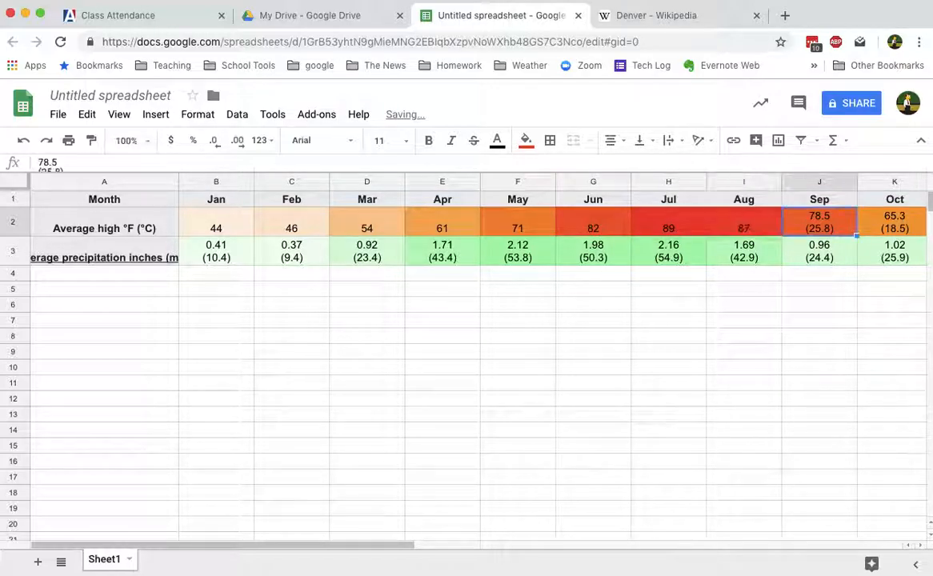
Step: Replace the September, October and November average highs with 78, 65 and 52
type("78")
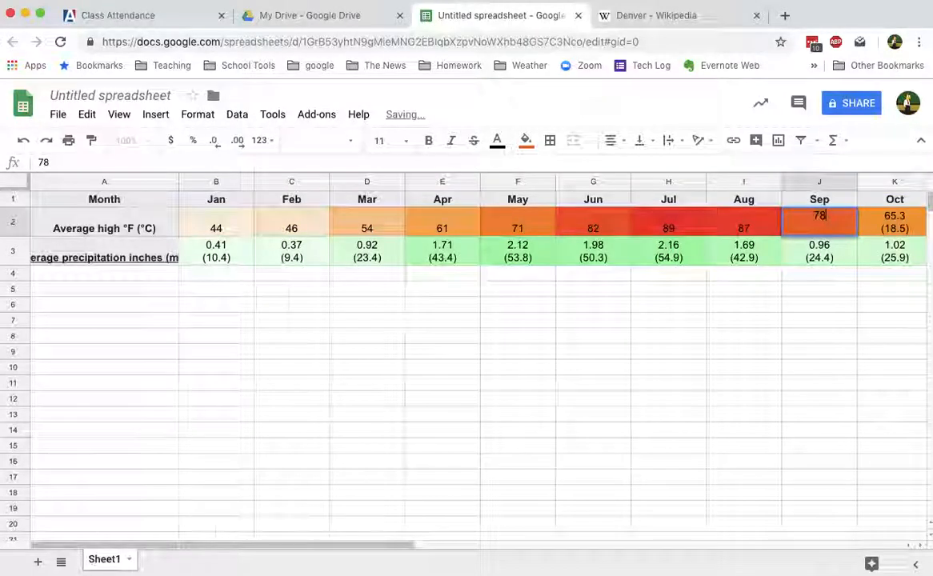
key("Tab")
type("65")
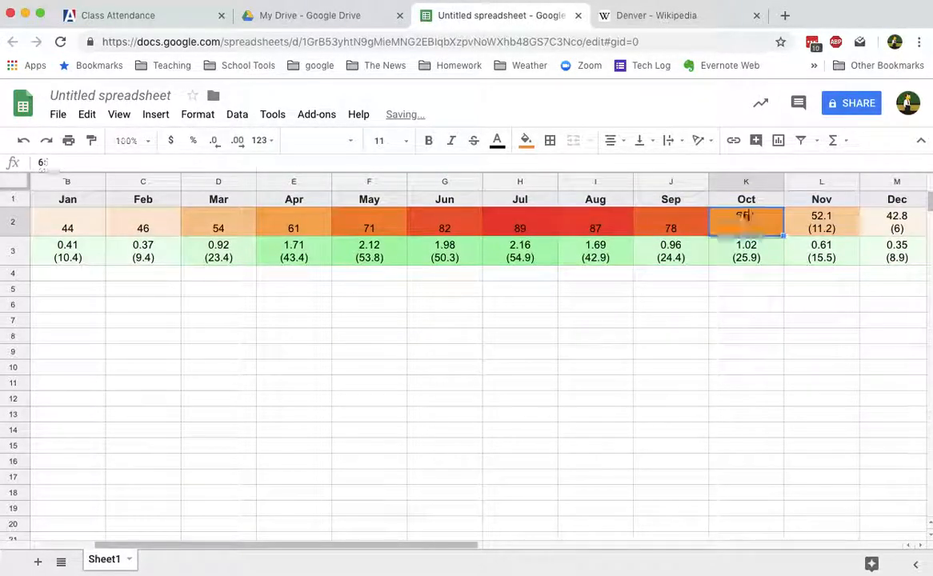
key("Tab")
type("52")
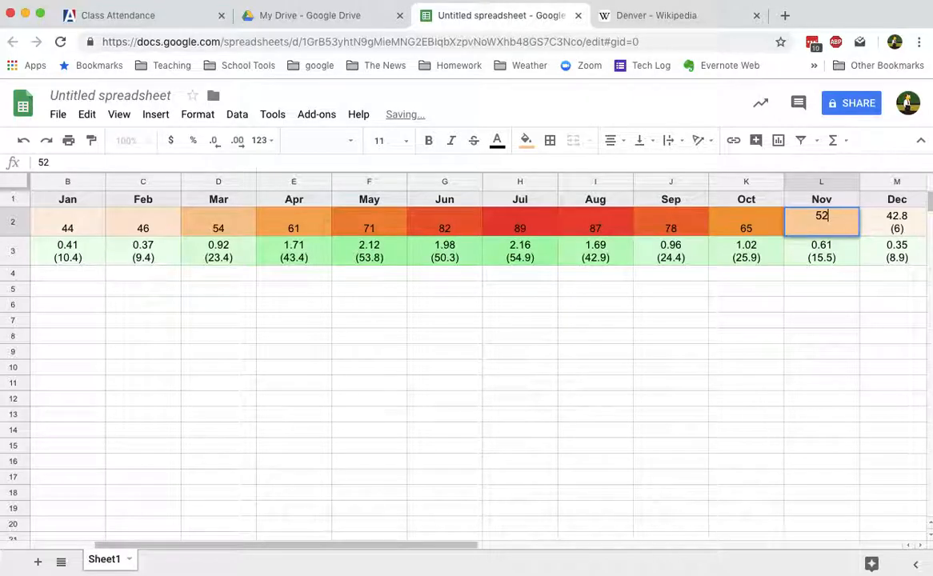
key("Tab")
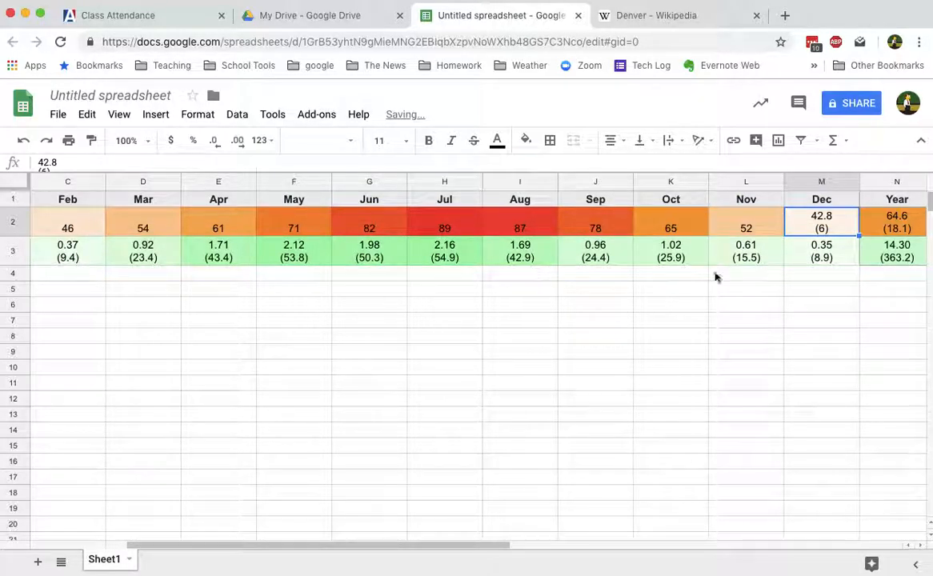
Step: Delete the Year column that follows December from the climate table
left_click(889, 186)
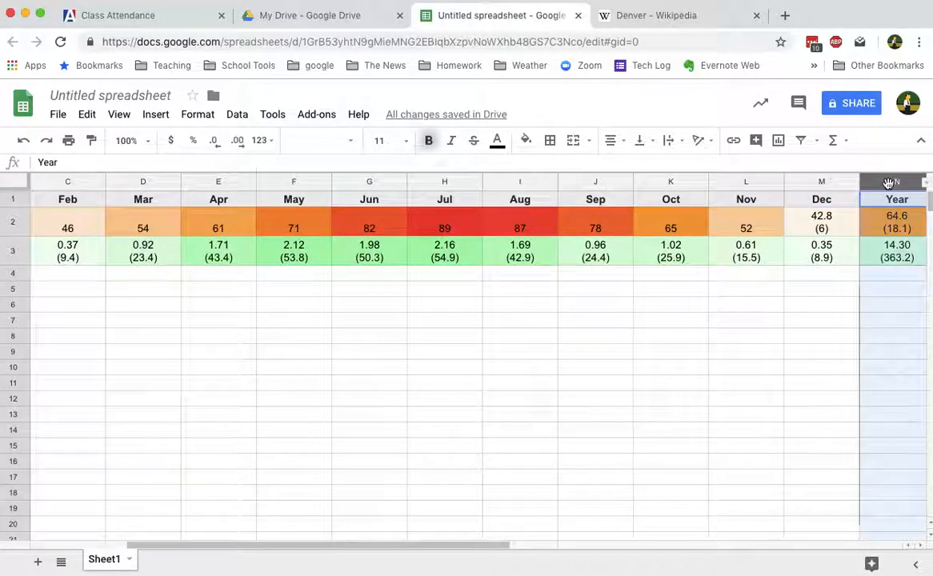
right_click(900, 188)
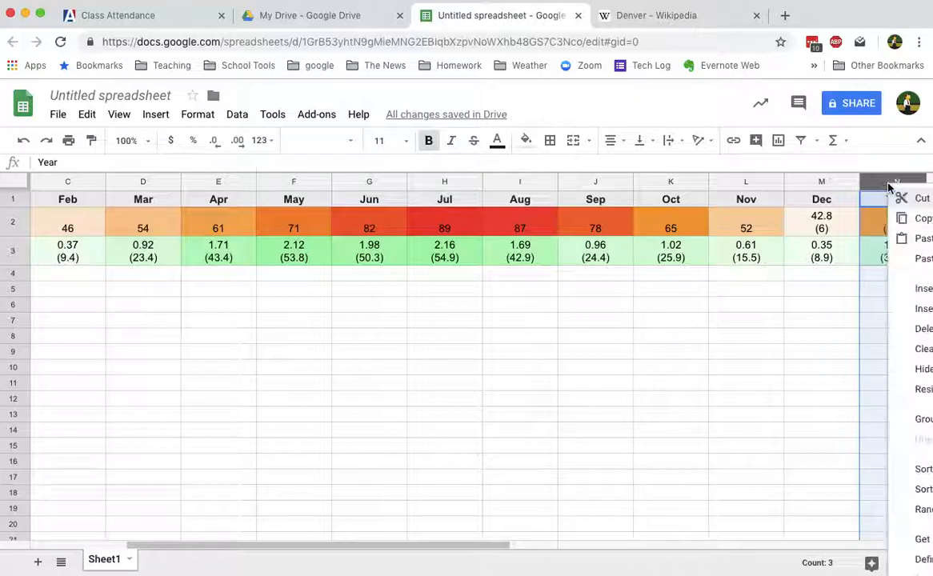
left_click(918, 329)
left_click(806, 288)
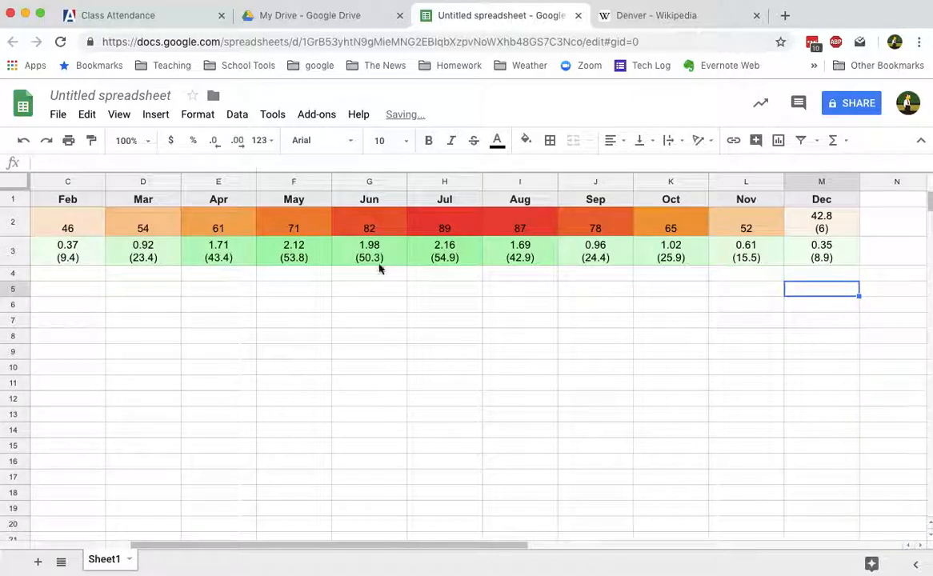
Step: Replace the December average high with the Fahrenheit-only value 43
scroll(520, 258, "left", 2)
scroll(520, 259, "right", 6)
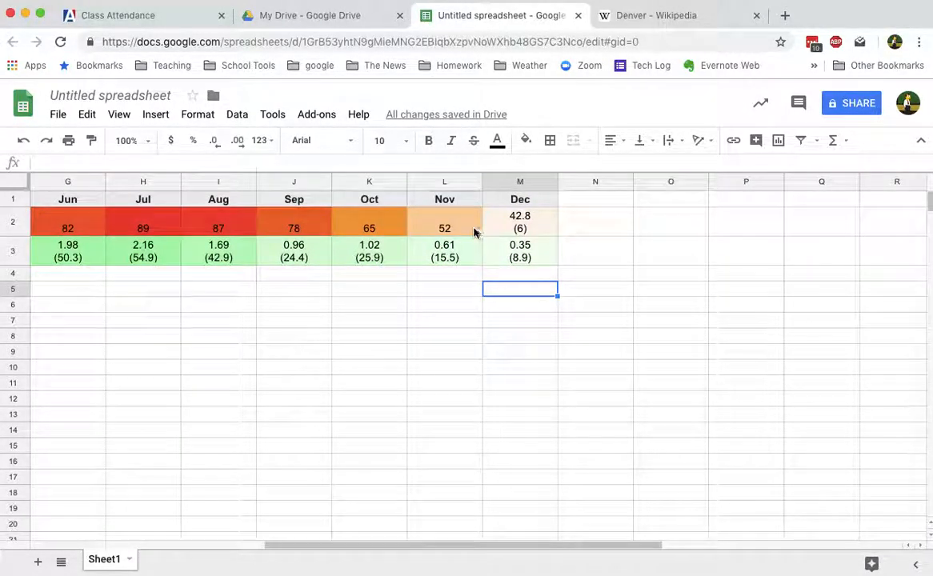
left_click(508, 232)
type("43")
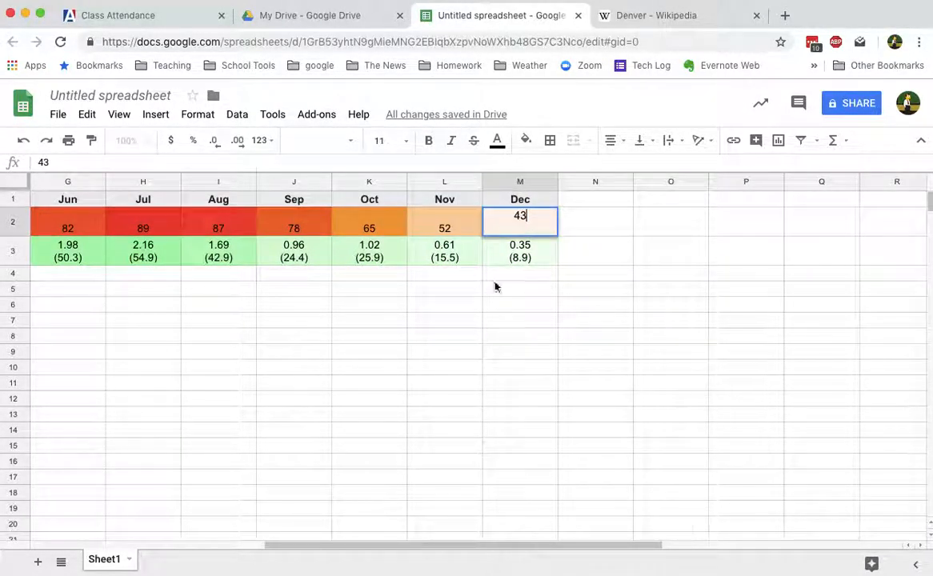
left_click(387, 339)
scroll(387, 342, "left", 5)
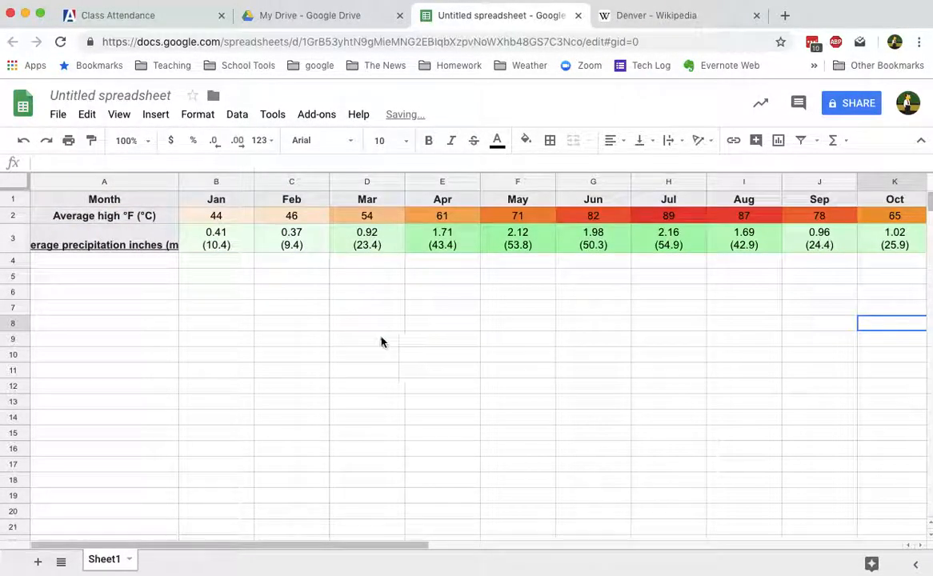
Step: Replace the January, February and March precipitation entries with the inch-only values .4, .4 and .9
left_click(214, 241)
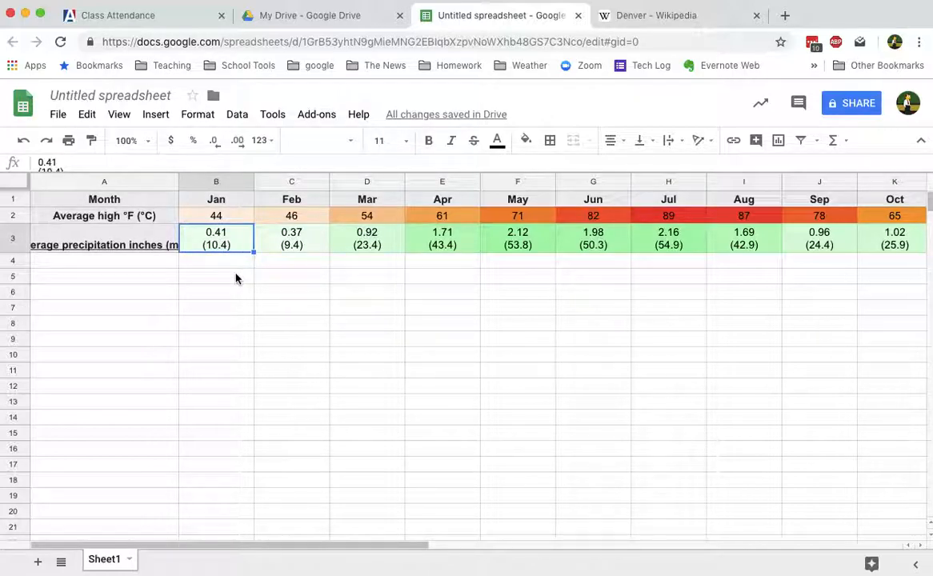
type(".4")
left_click(292, 236)
type(".4")
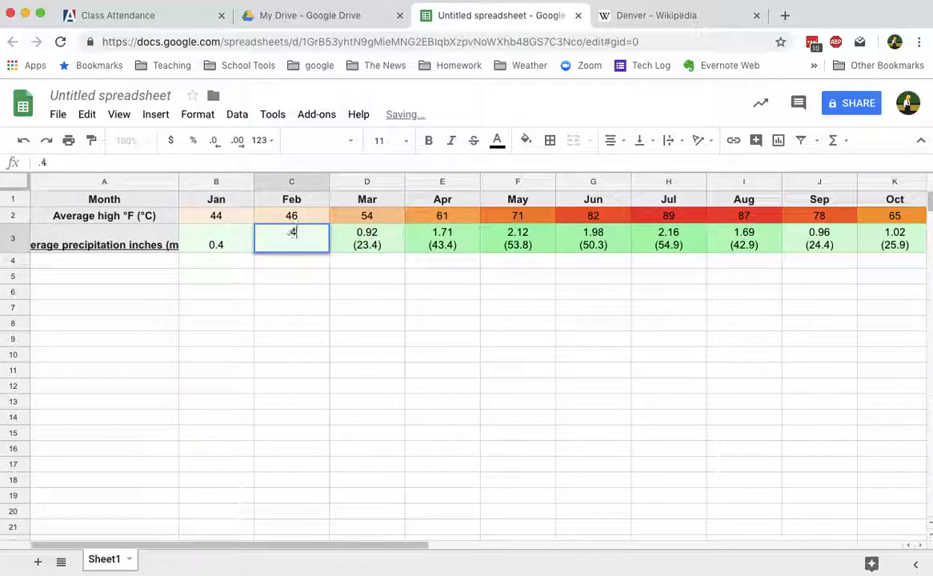
key("Tab")
type(".9")
key("Tab")
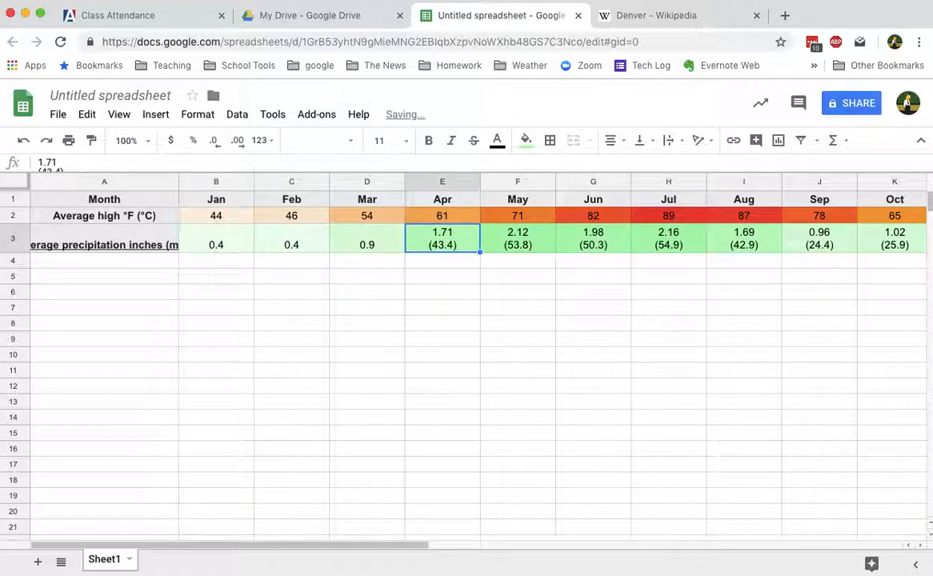
Step: Replace the April, May and June precipitation entries with the inch-only values 1.7, 2.1 and 2
type("1.7")
key("Tab")
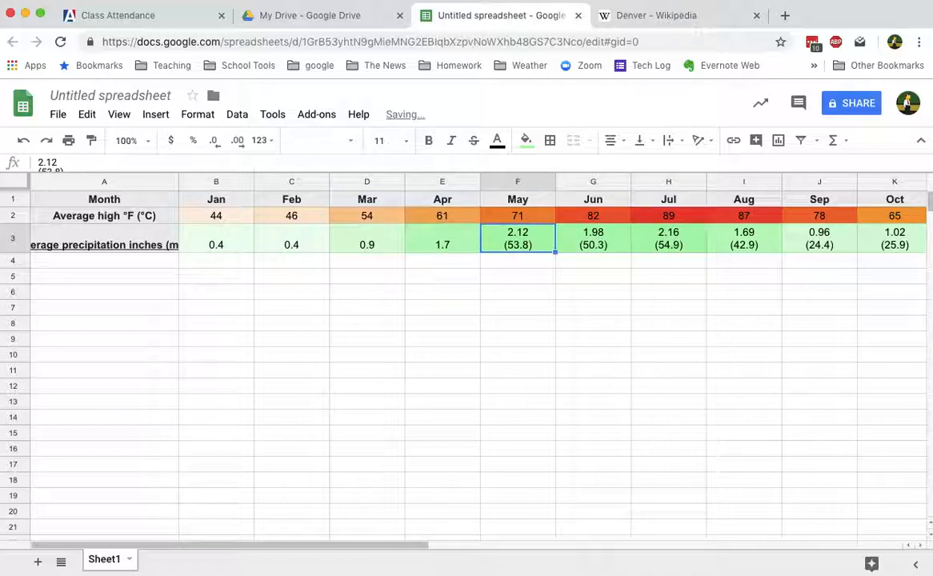
type("2")
key("Tab")
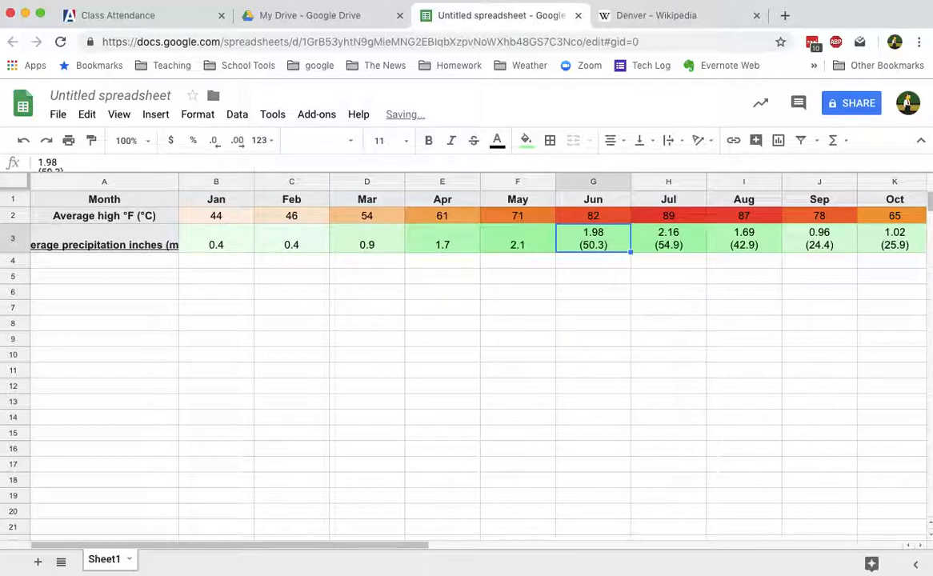
type("2")
key("Tab")
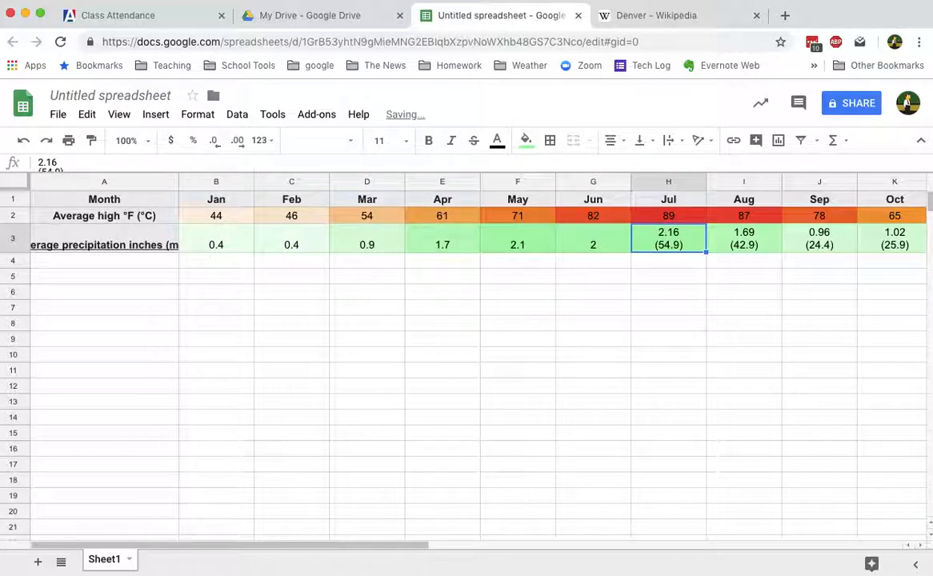
type("2")
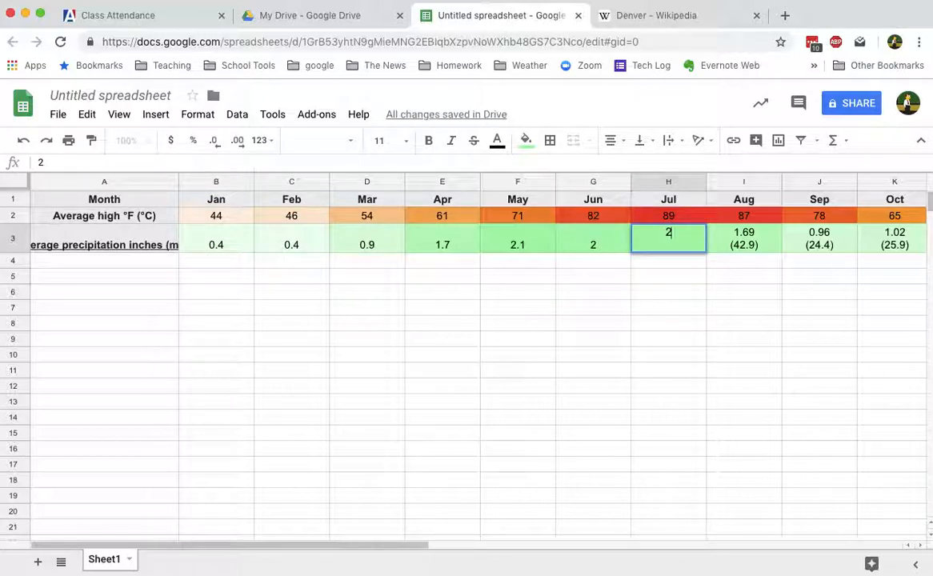
key("Return")
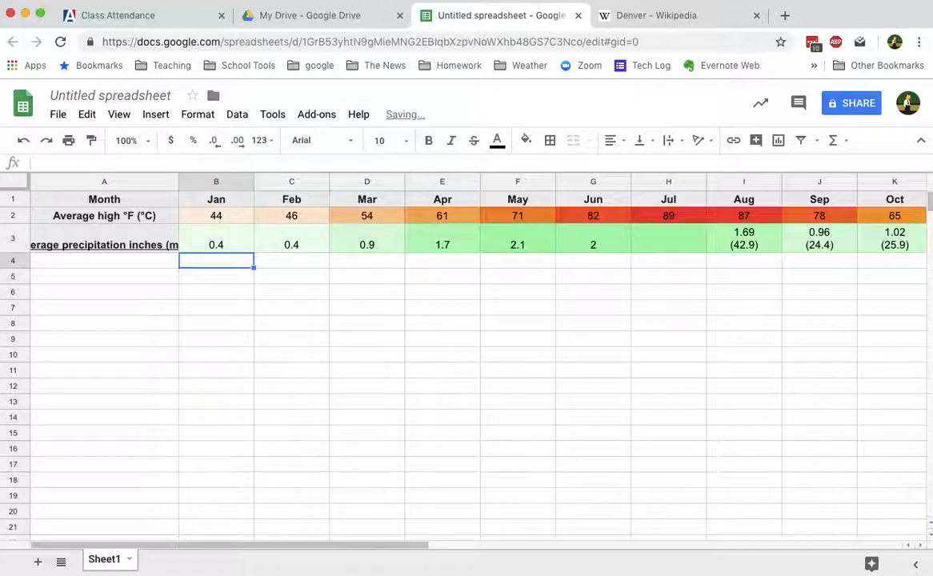
key("super+z")
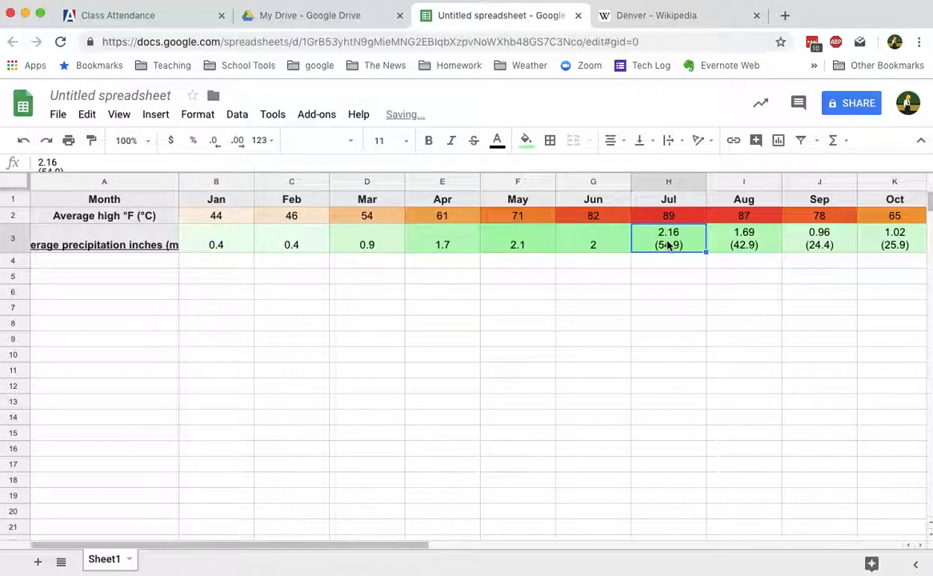
Step: Replace the July, August and September precipitation entries with the inch-only values 2.2, 1.7 and 1
type("2.2")
key("Tab")
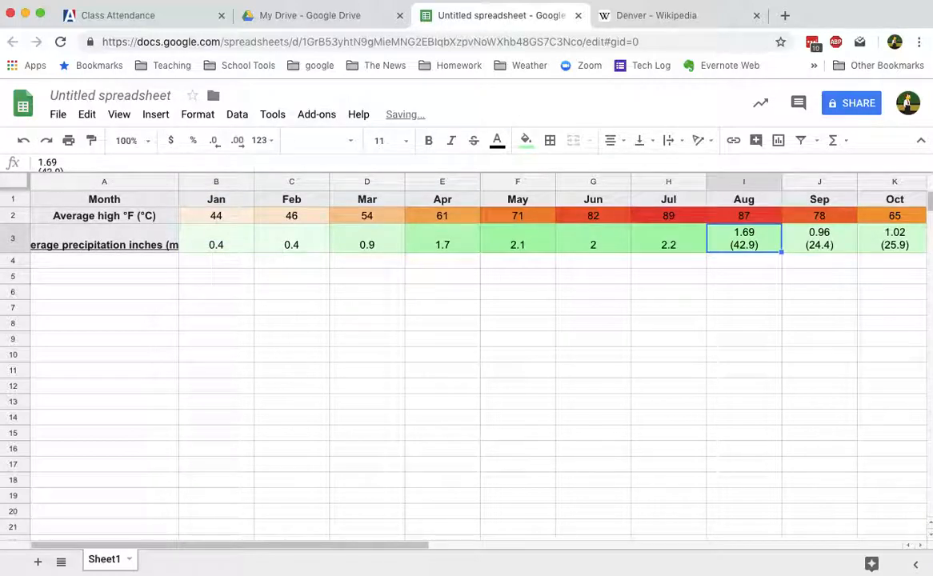
type("1")
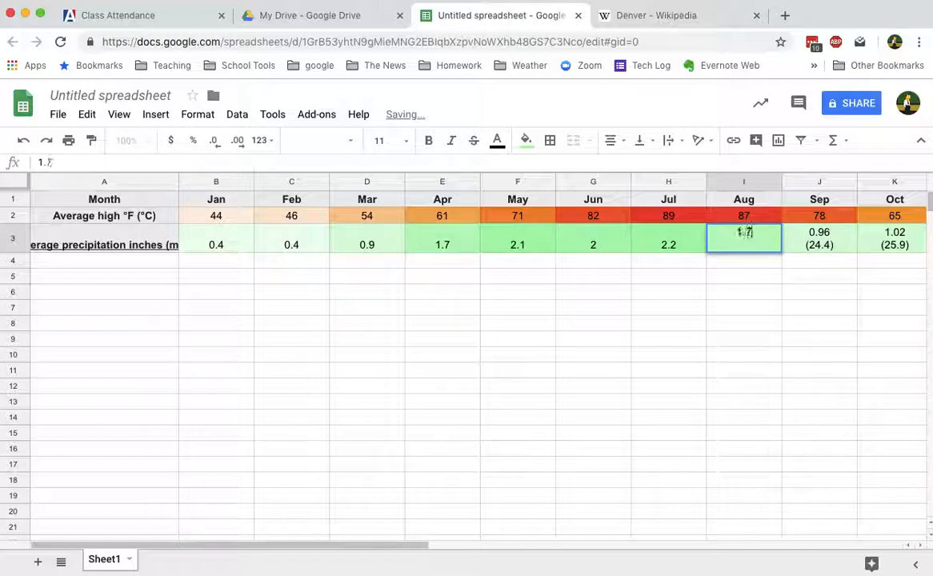
type(".7")
key("Tab")
type("1")
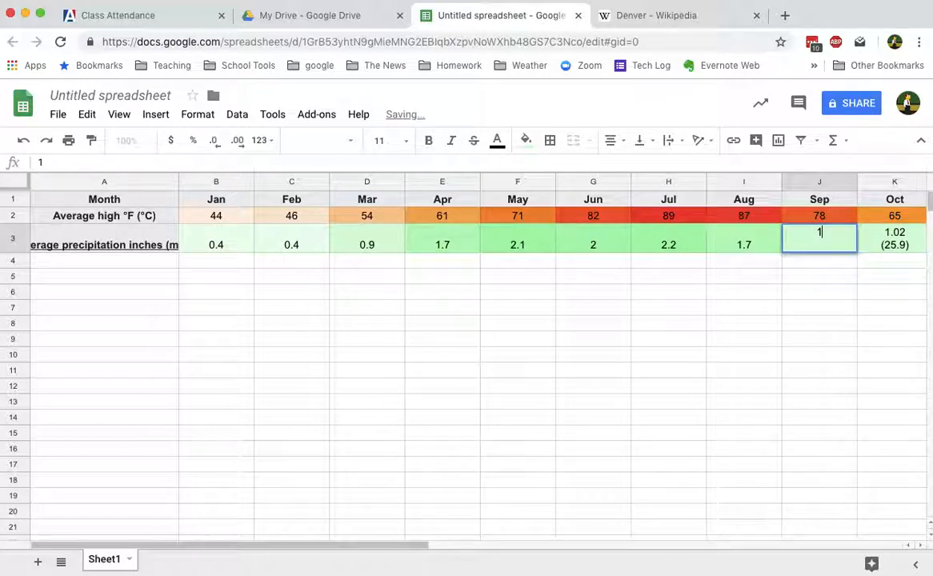
key("Tab")
Step: Replace the October, November and December precipitation entries with the inch-only values 1, .6 and .3
type("1")
key("Tab")
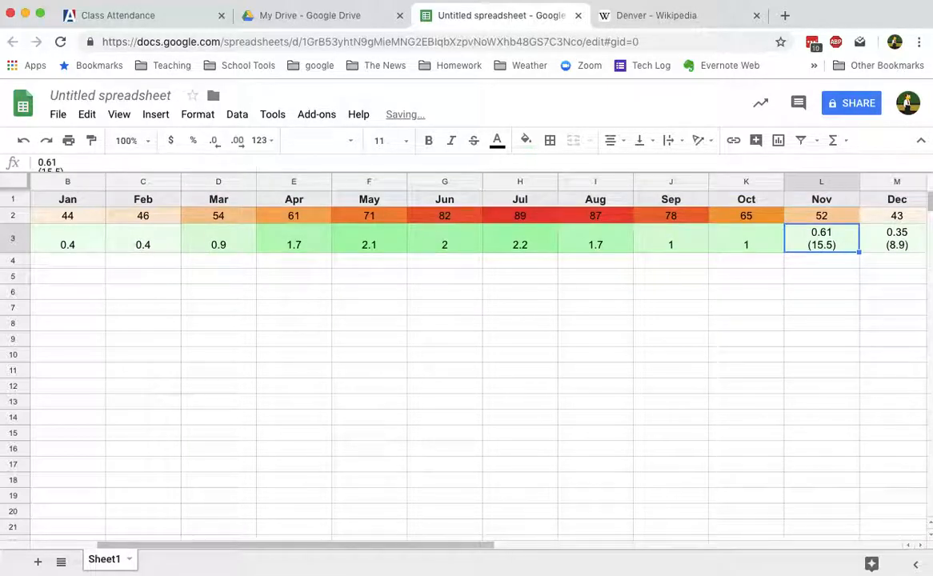
type(".6")
key("Tab")
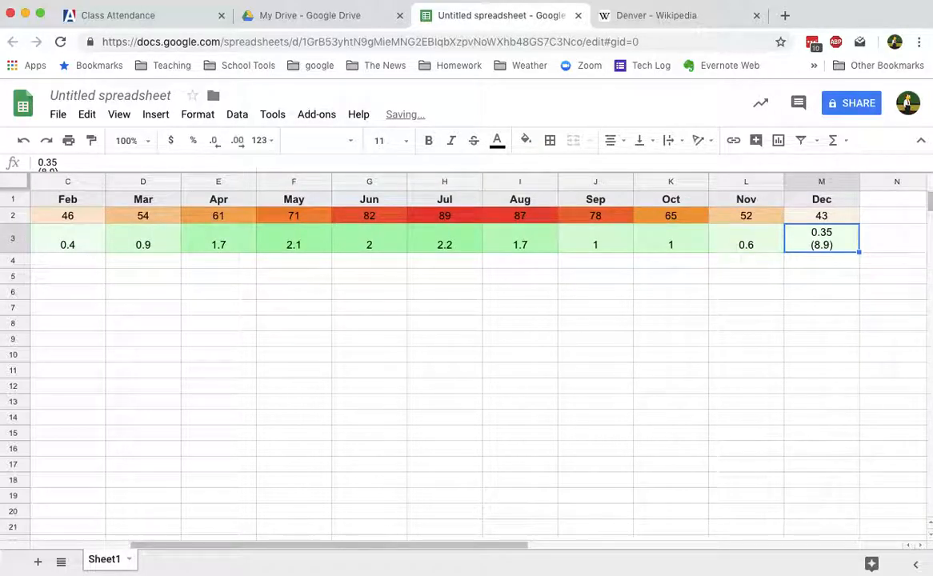
type(".")
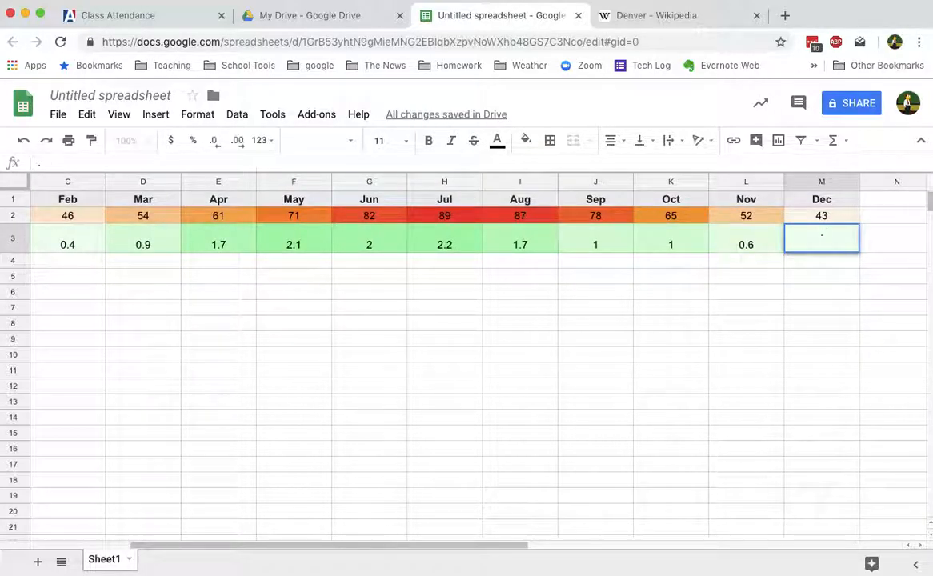
key("Return")
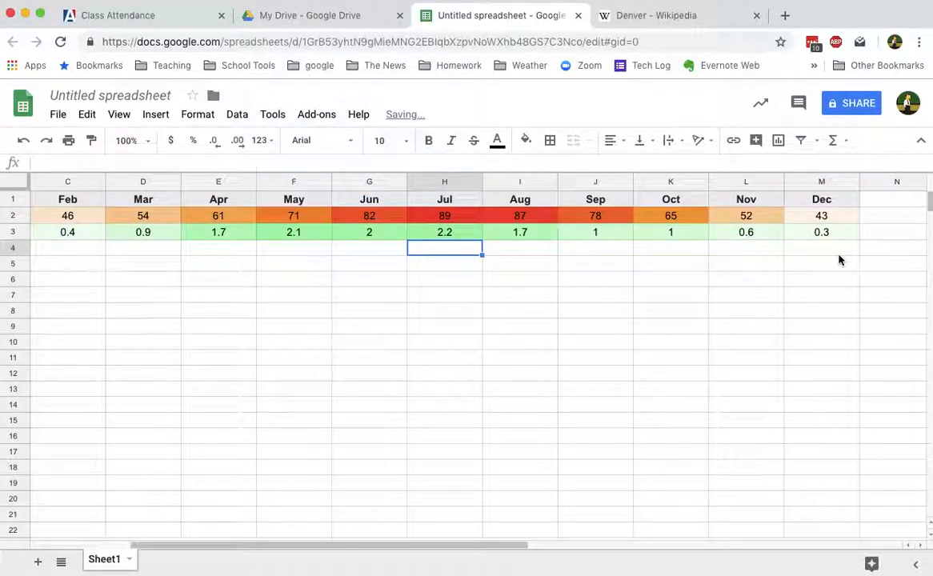
Step: Insert a chart from the whole table, A1:M3, and change its type to a combo chart
left_click(808, 237)
left_click_drag(808, 233, 105, 210)
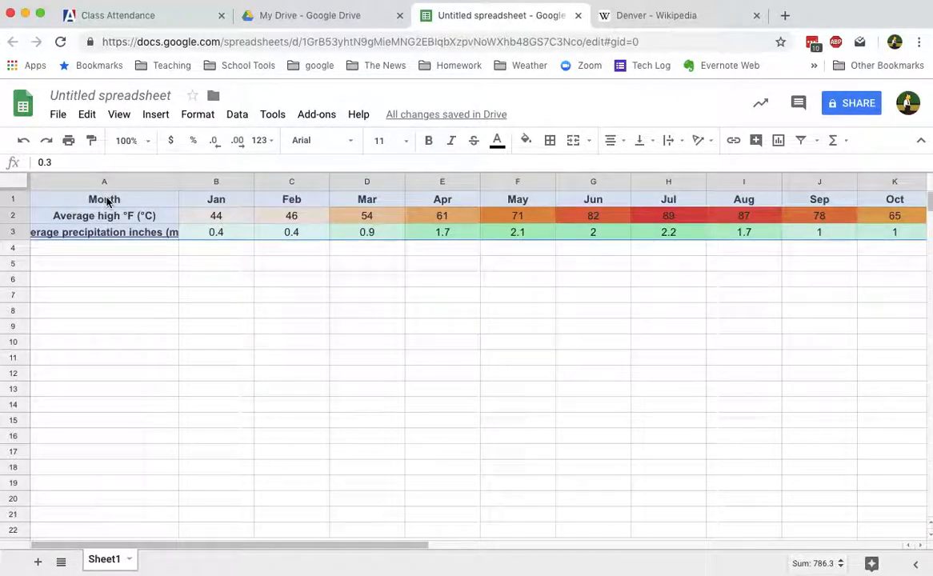
left_click(158, 115)
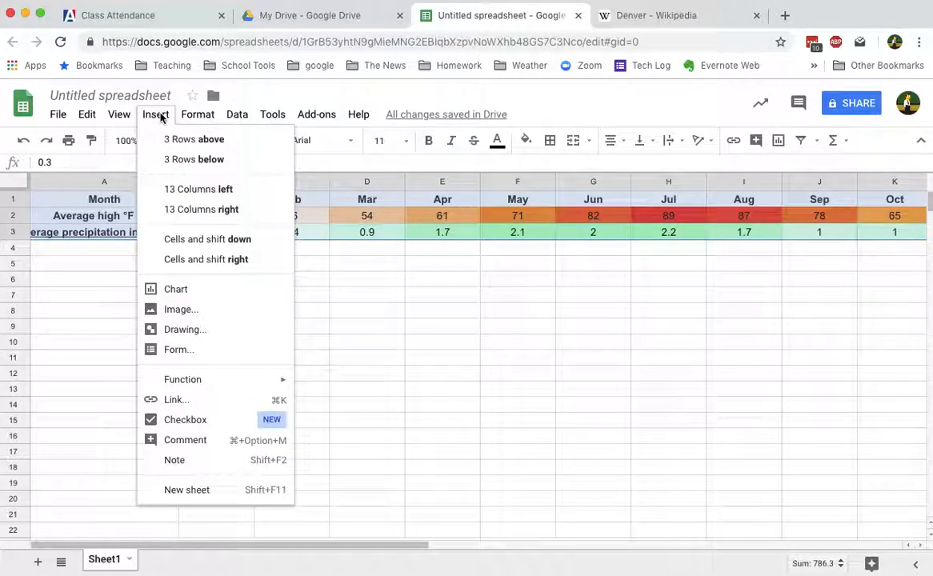
left_click(177, 291)
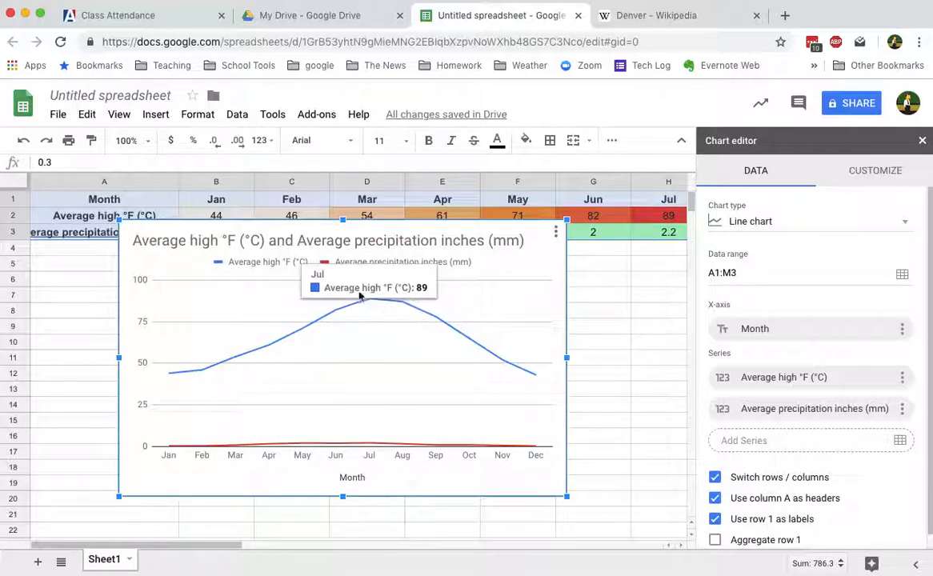
left_click(749, 225)
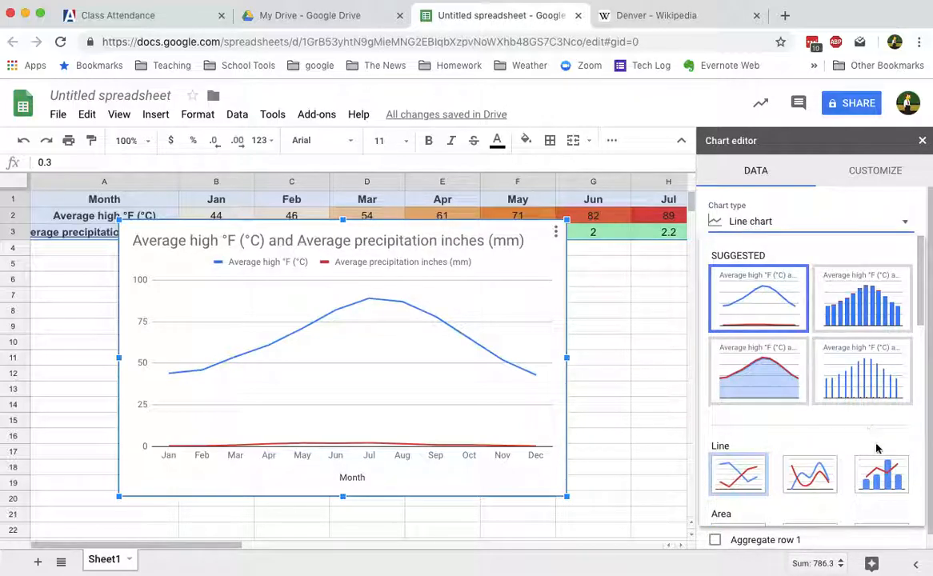
left_click(880, 475)
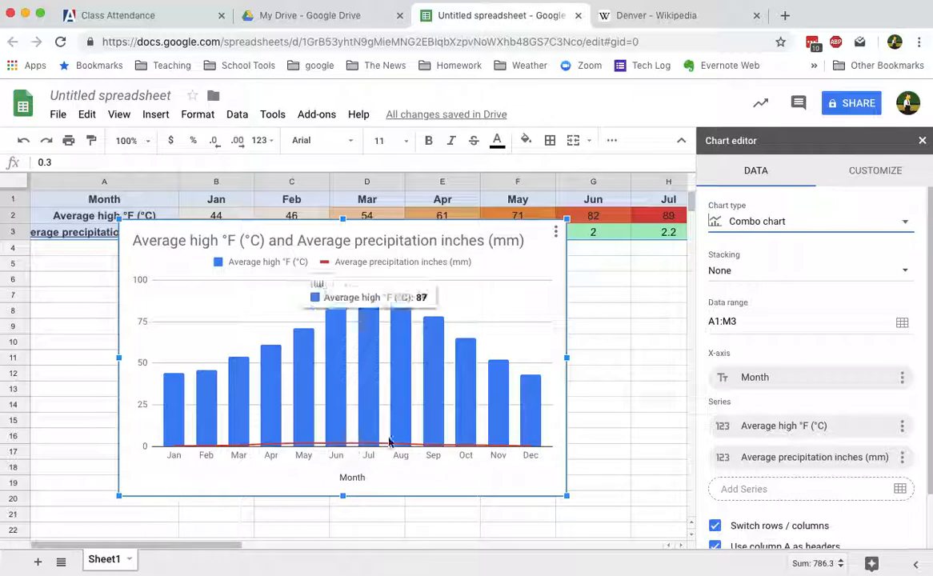
Step: Plot the Average precipitation series of the combo chart against the right axis
left_click(890, 176)
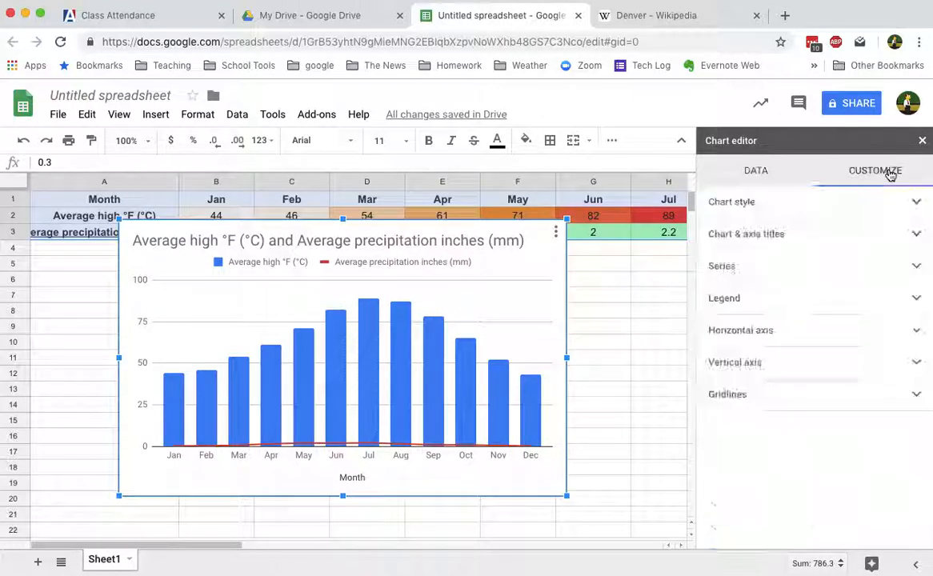
left_click(730, 271)
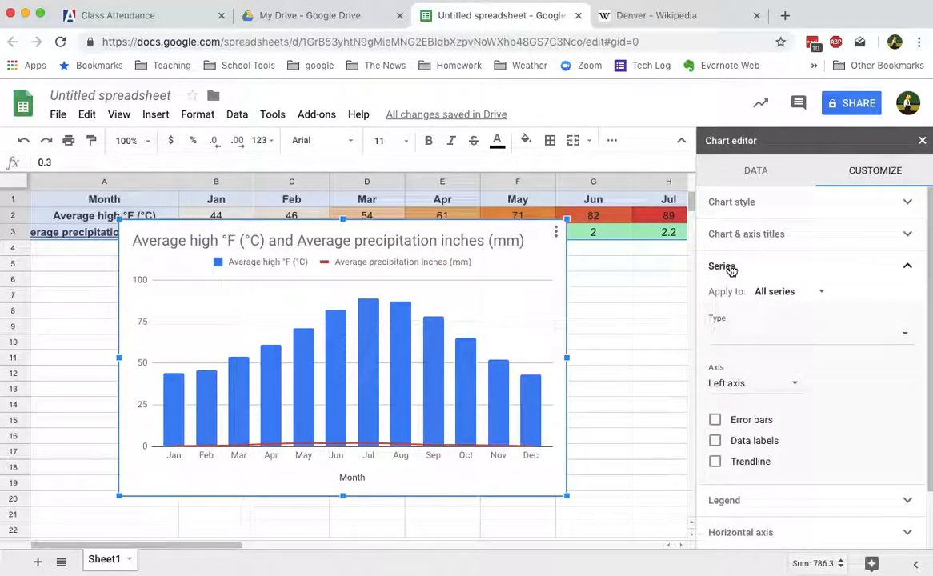
left_click(804, 295)
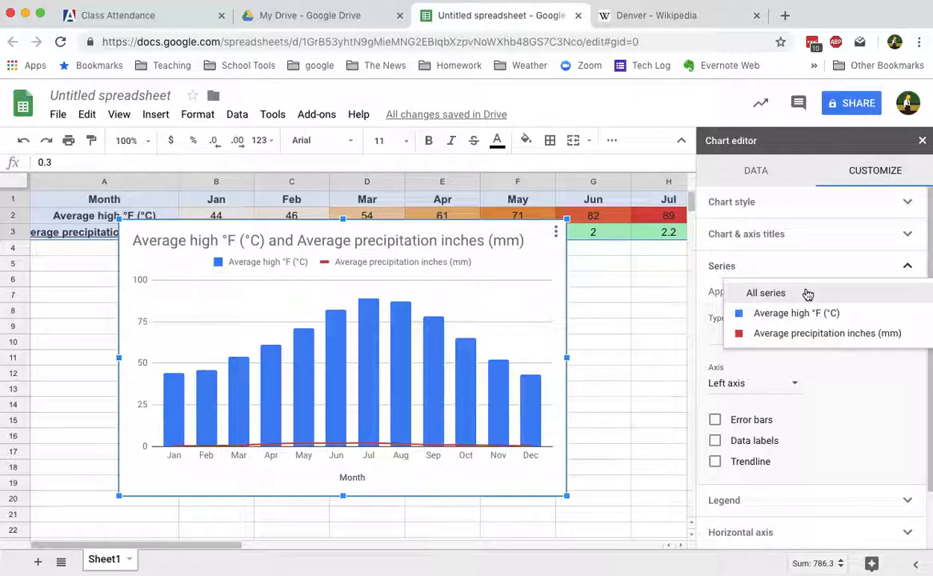
left_click(777, 334)
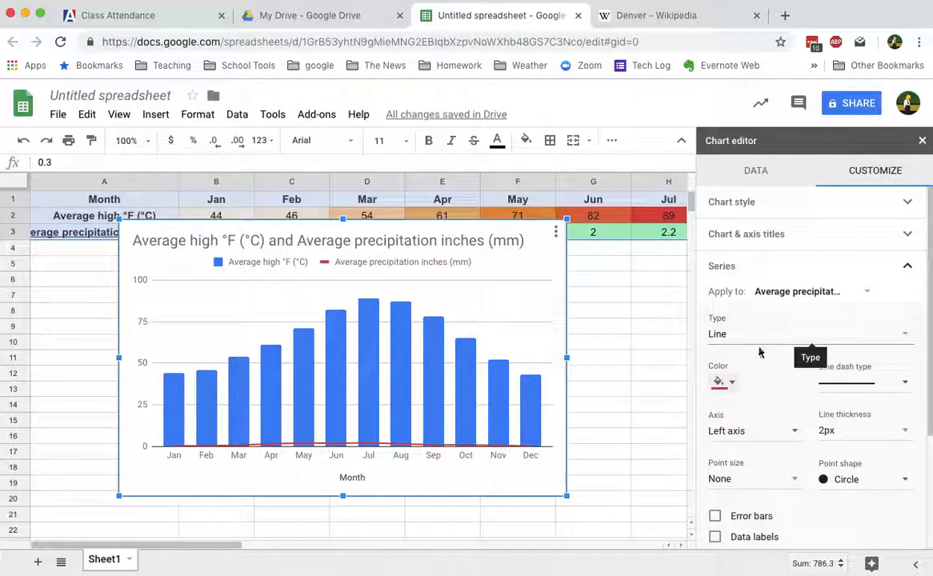
left_click(726, 431)
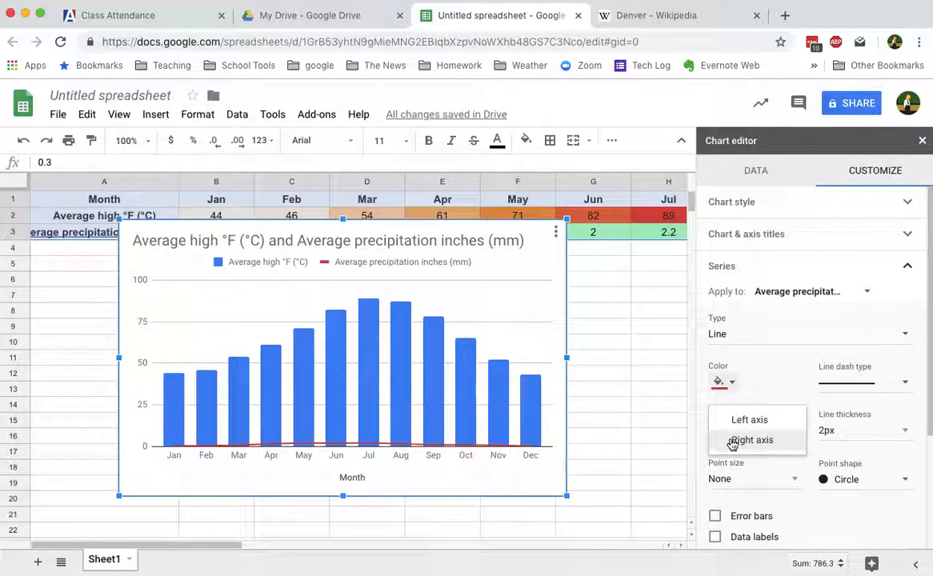
left_click(731, 439)
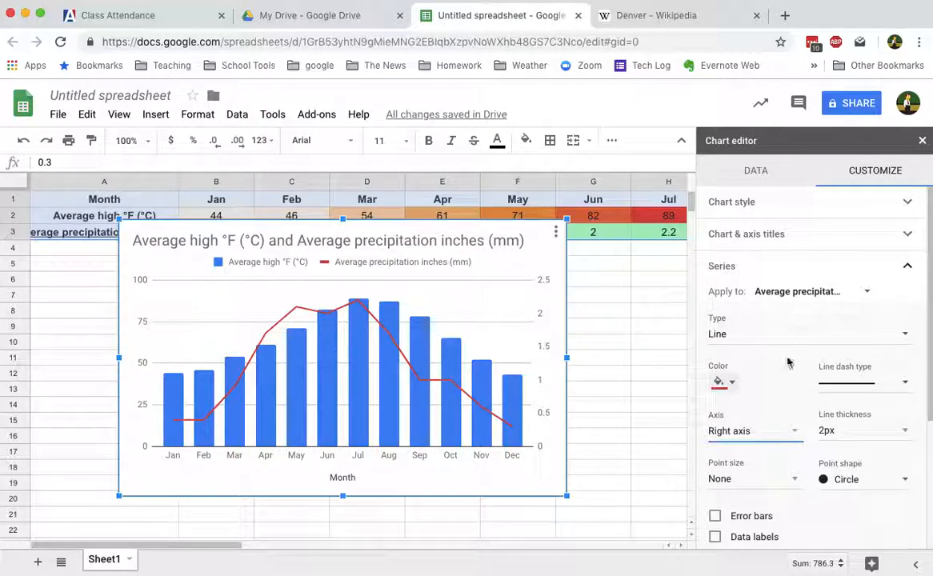
Step: Set the chart's right vertical axis bounds to a maximum of 10, leaving the minimum at 0
scroll(786, 364, "down", 3)
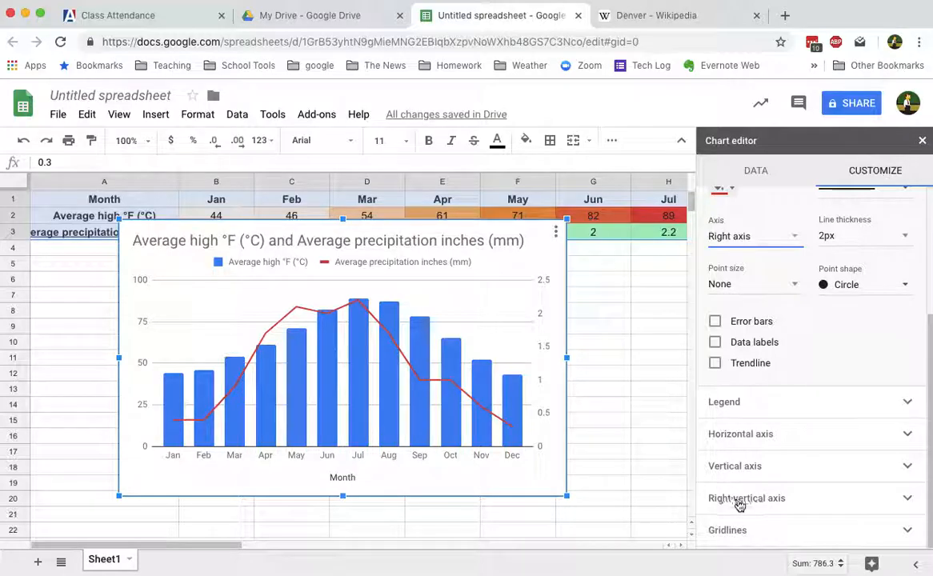
left_click(741, 501)
left_click(737, 406)
left_click(852, 405)
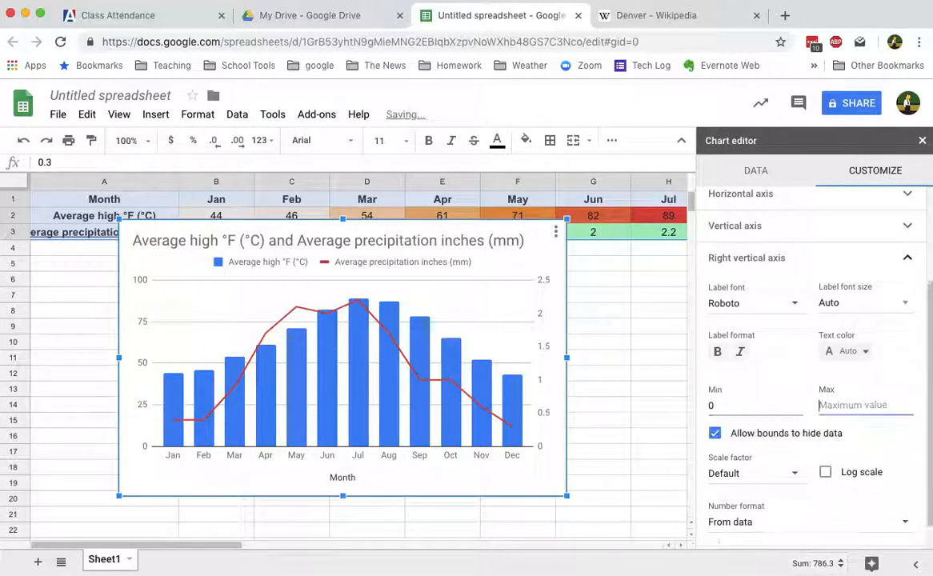
type("10")
key("Return")
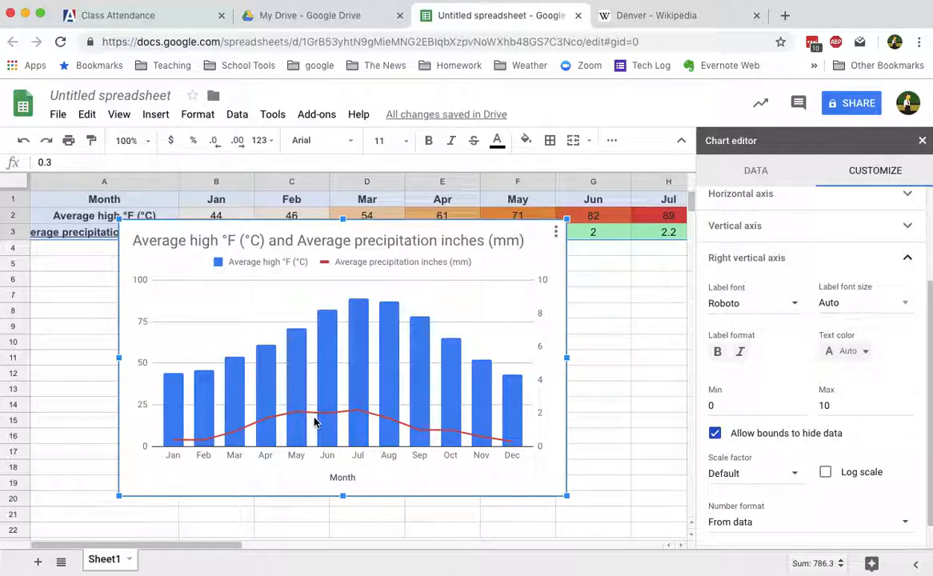
Step: Replace the chart title with "Denver, CO"
double_click(434, 240)
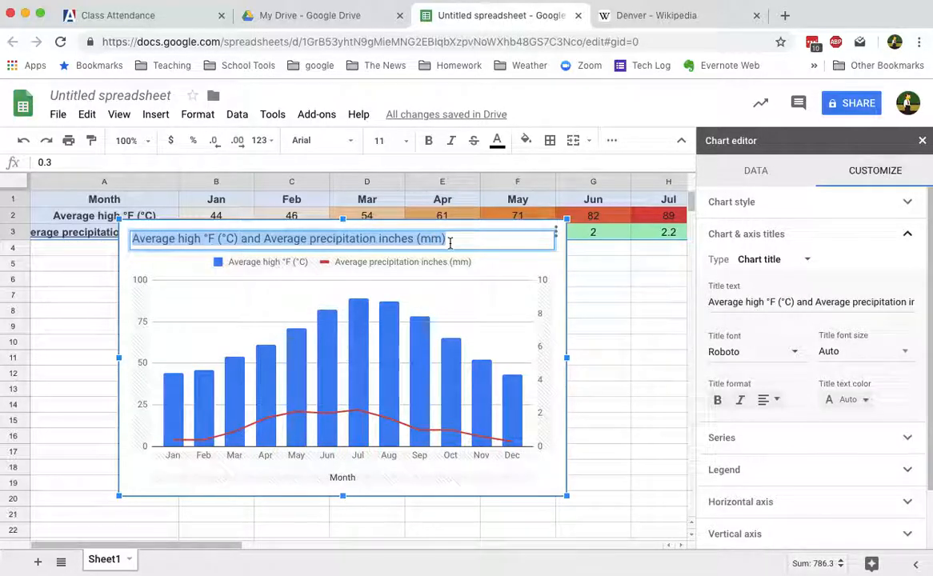
left_click(450, 243)
left_click_drag(449, 243, 65, 239)
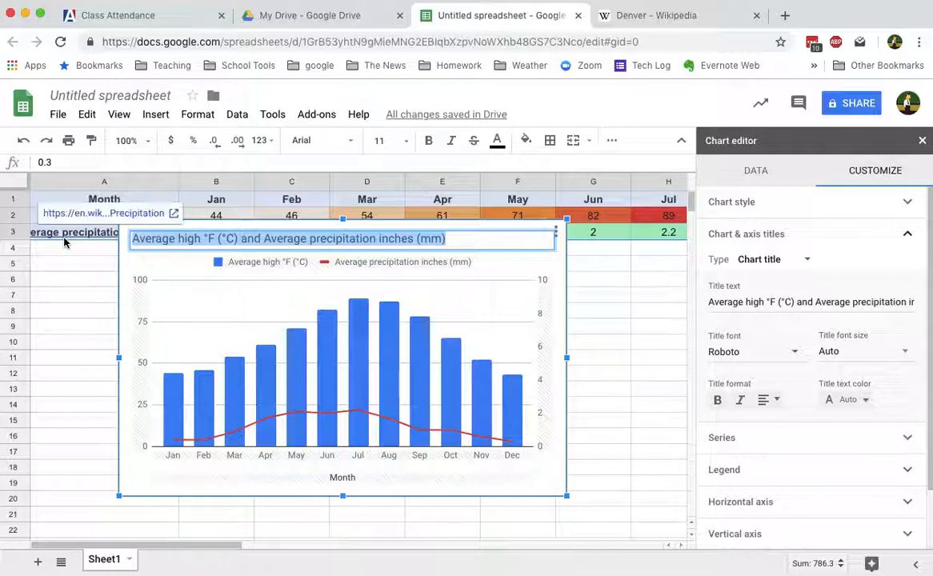
type("Denver, CO")
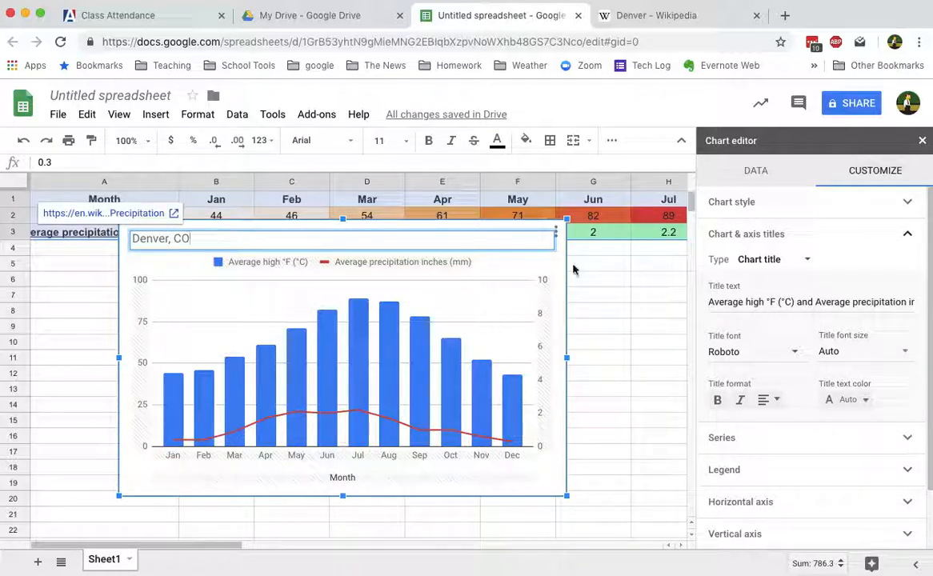
key("Return")
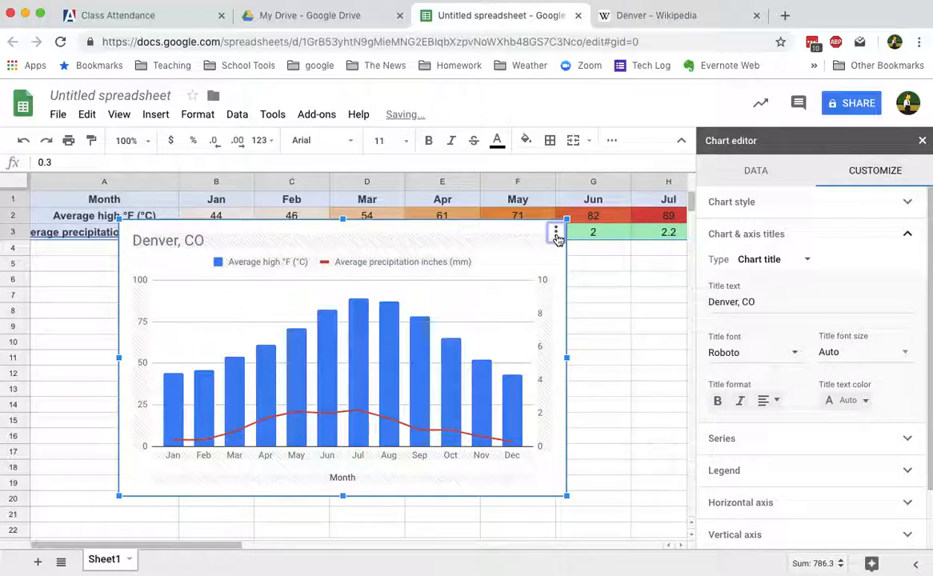
Step: Publish the Denver, CO chart to the web as an image link and confirm the publishing
left_click(556, 234)
left_click(472, 313)
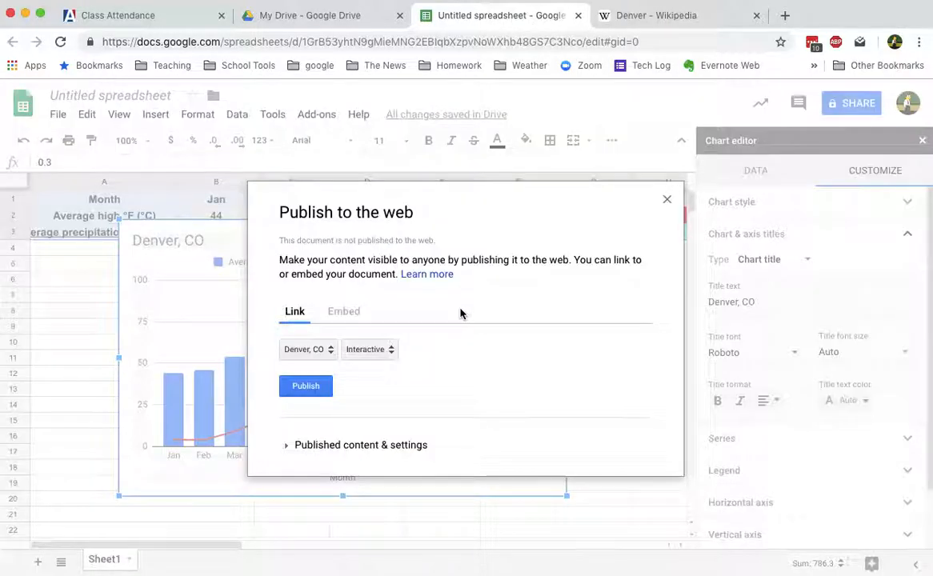
left_click(368, 349)
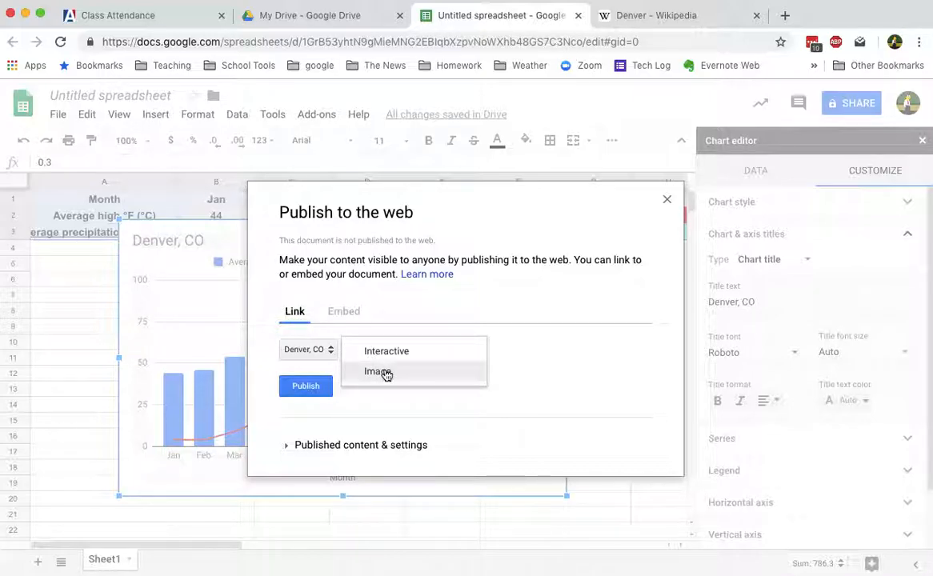
left_click(382, 372)
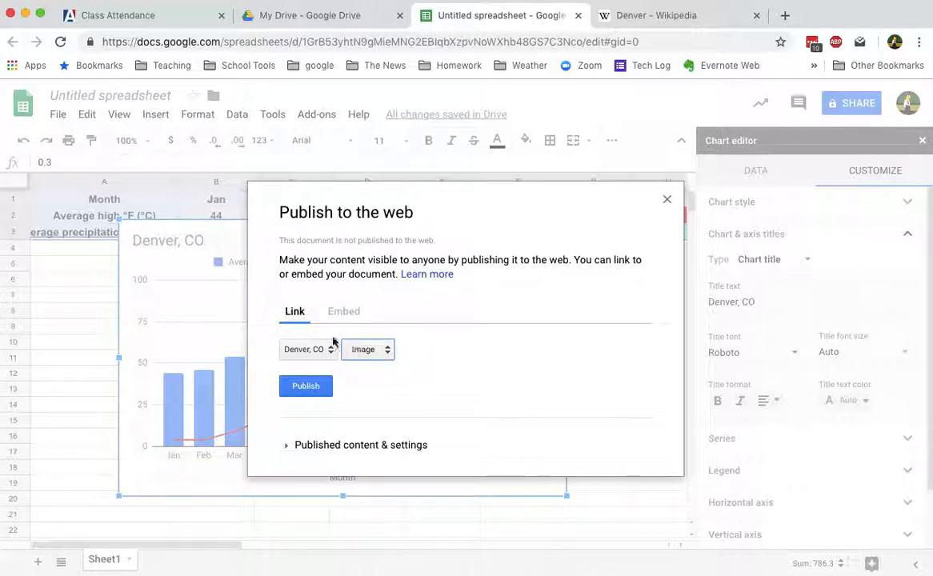
left_click(304, 387)
left_click(594, 127)
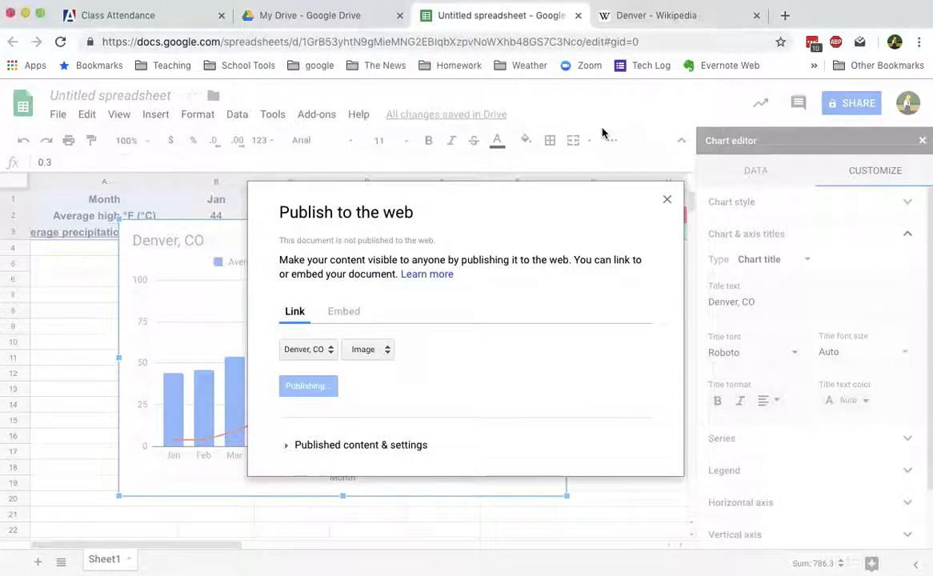